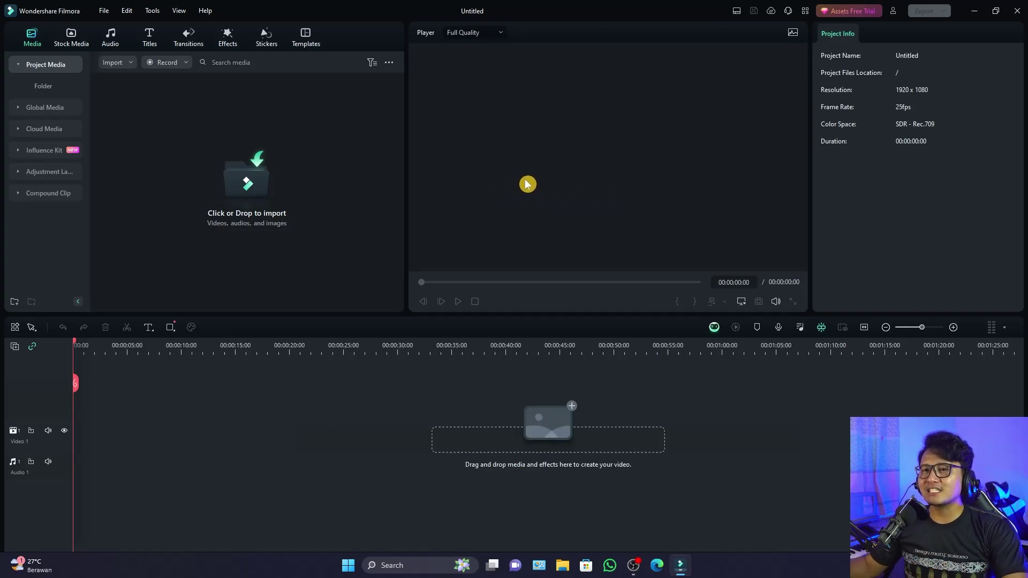
# Open the AI Music Generator from the audio library's AI Music tool
pyautogui.click(129, 43)
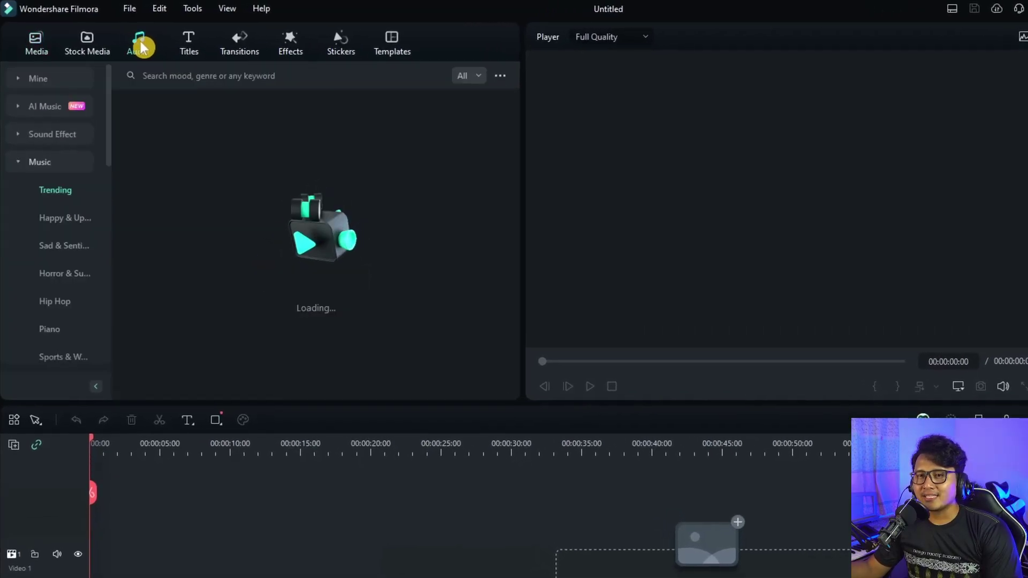
pyautogui.click(60, 108)
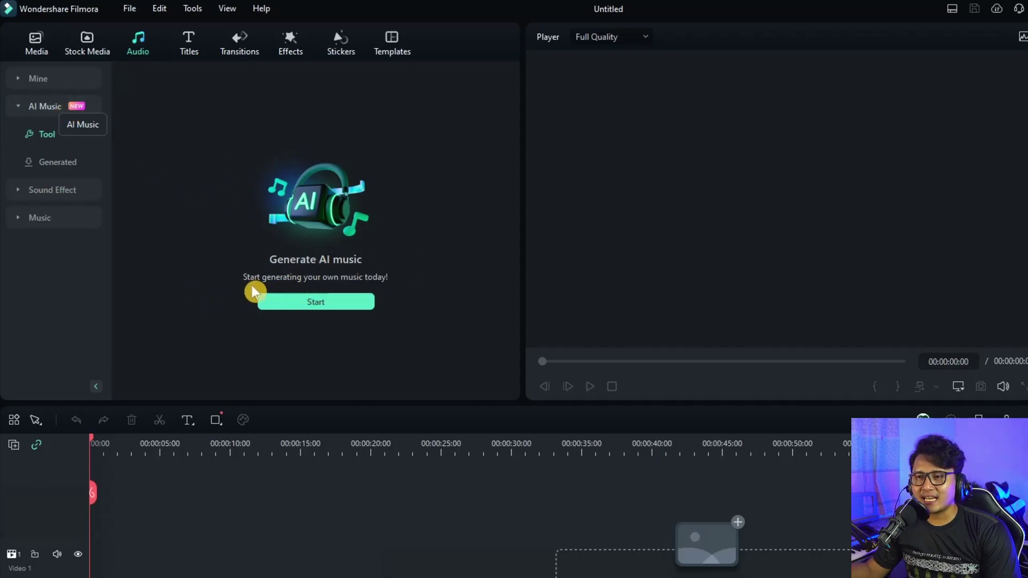
pyautogui.click(326, 302)
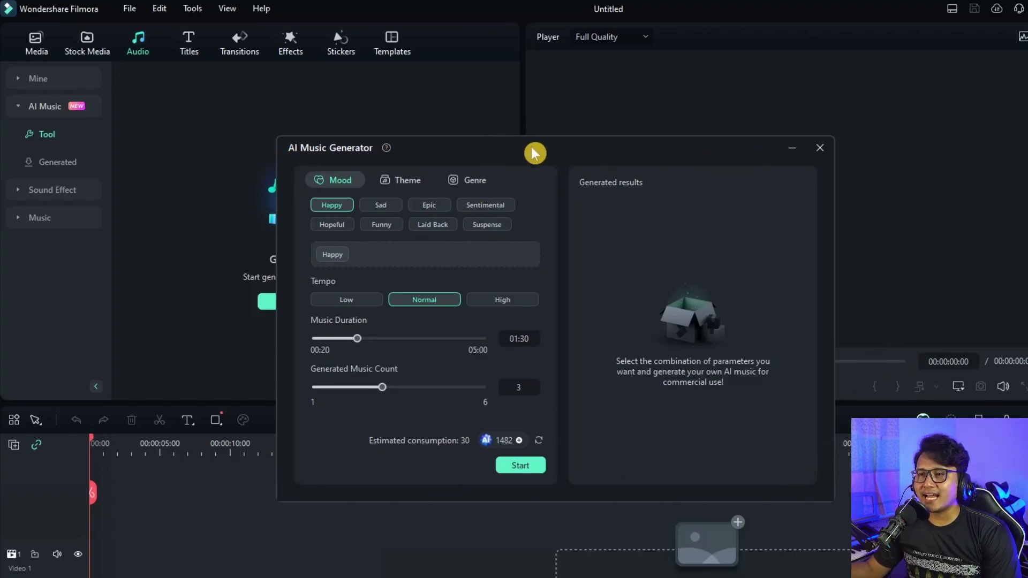
# Look through the mood, theme and genre options offered by the music generator
pyautogui.click(417, 181)
pyautogui.click(444, 183)
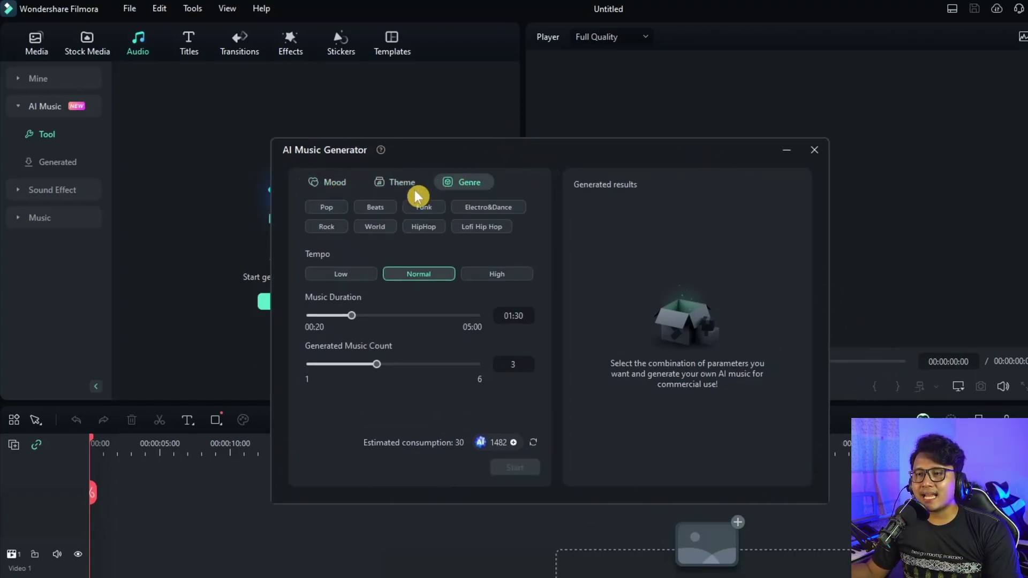
pyautogui.click(328, 183)
pyautogui.click(390, 184)
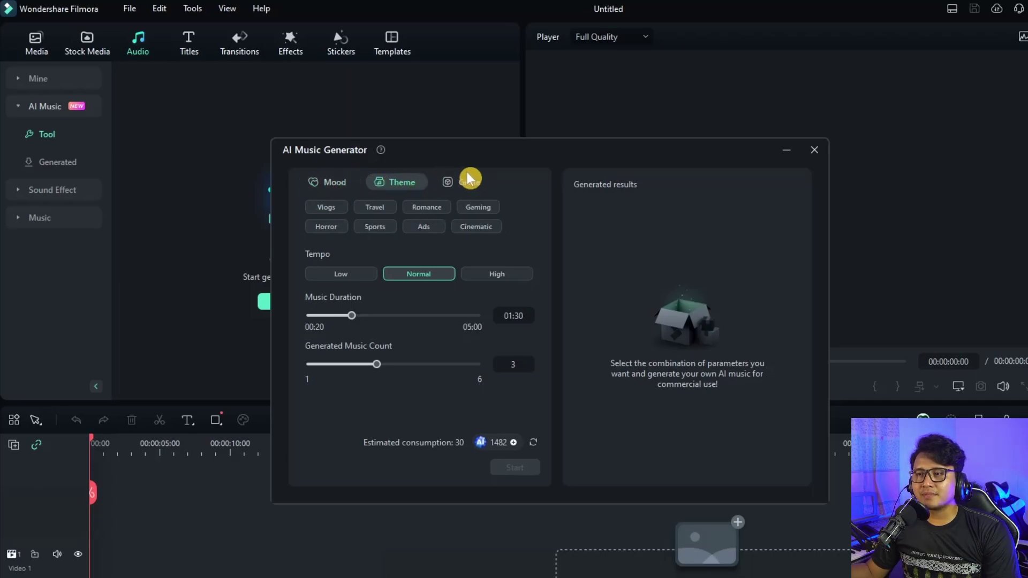
pyautogui.click(467, 181)
pyautogui.click(335, 187)
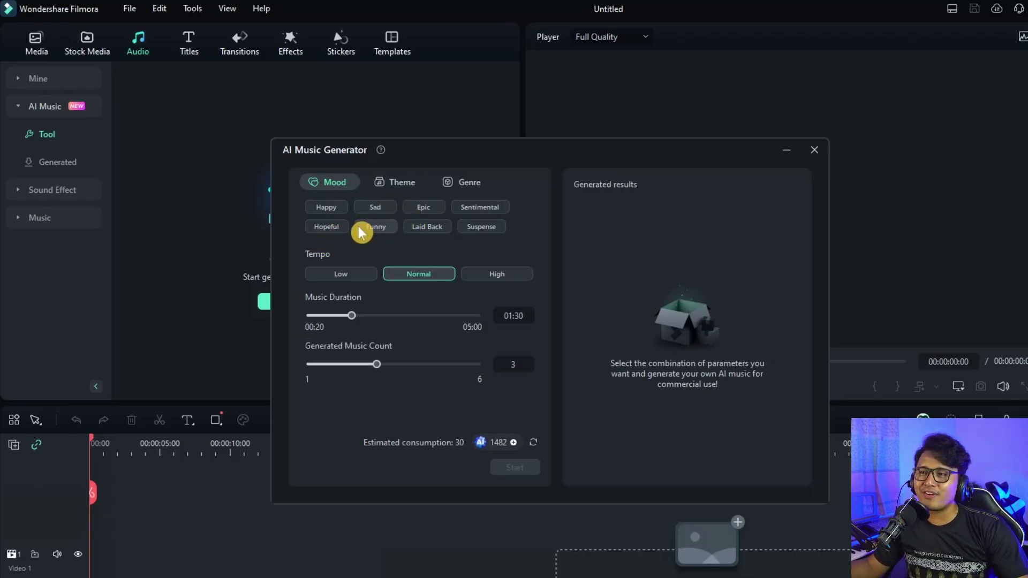
# Choose the Happy mood, the Travel theme and the Pop genre for the generated music
pyautogui.click(327, 209)
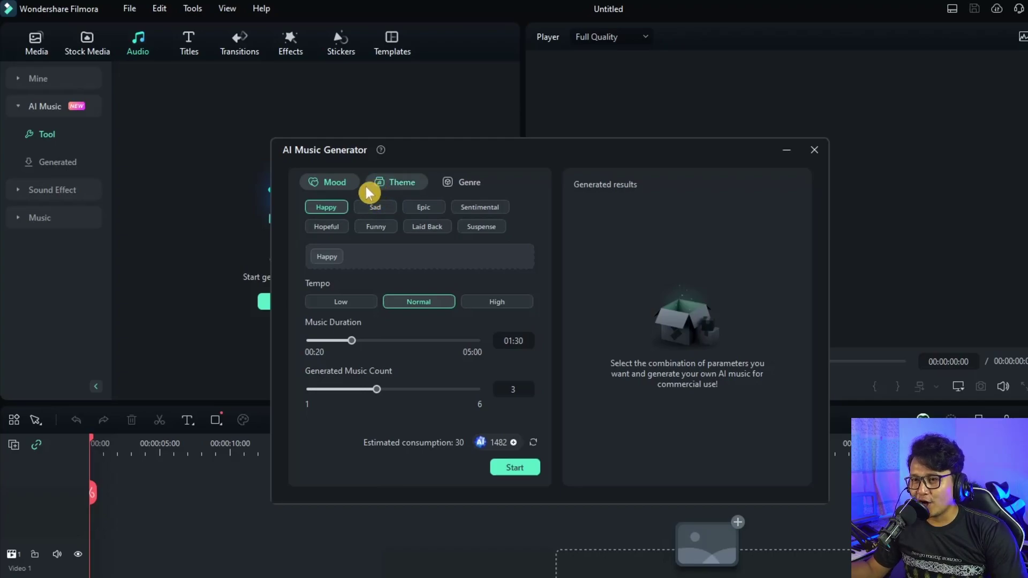
pyautogui.click(407, 190)
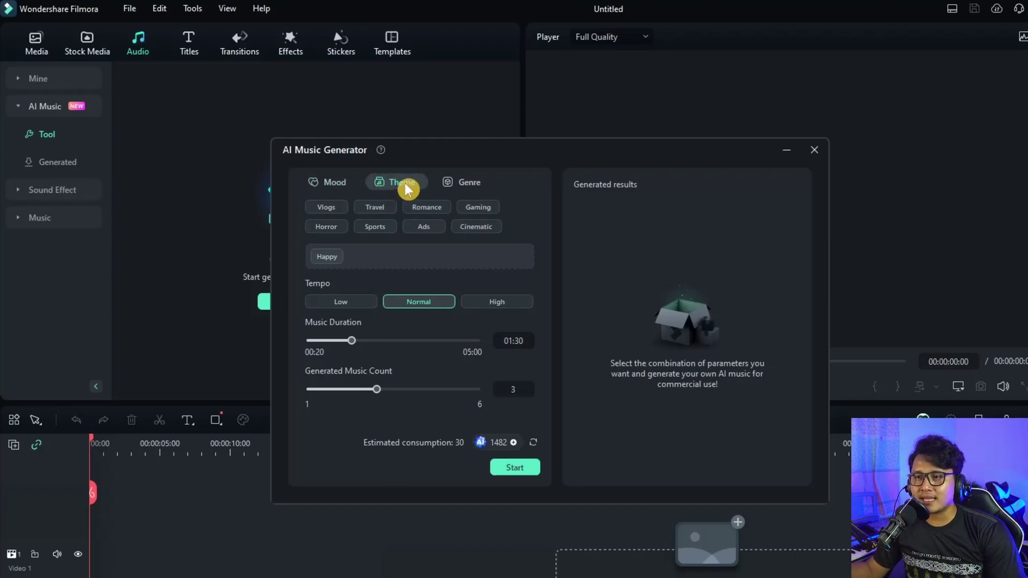
pyautogui.moveTo(334, 267)
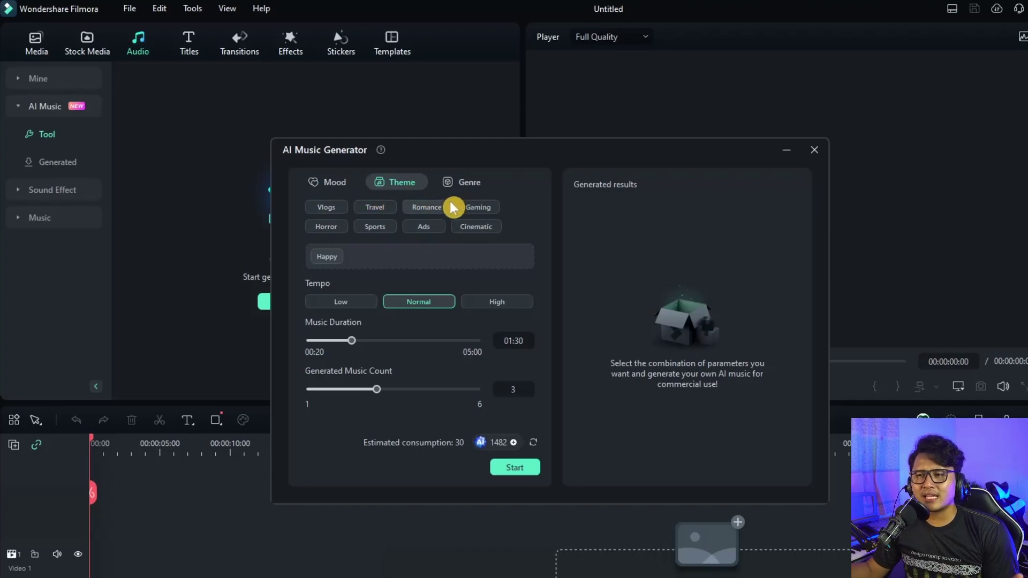
pyautogui.click(377, 209)
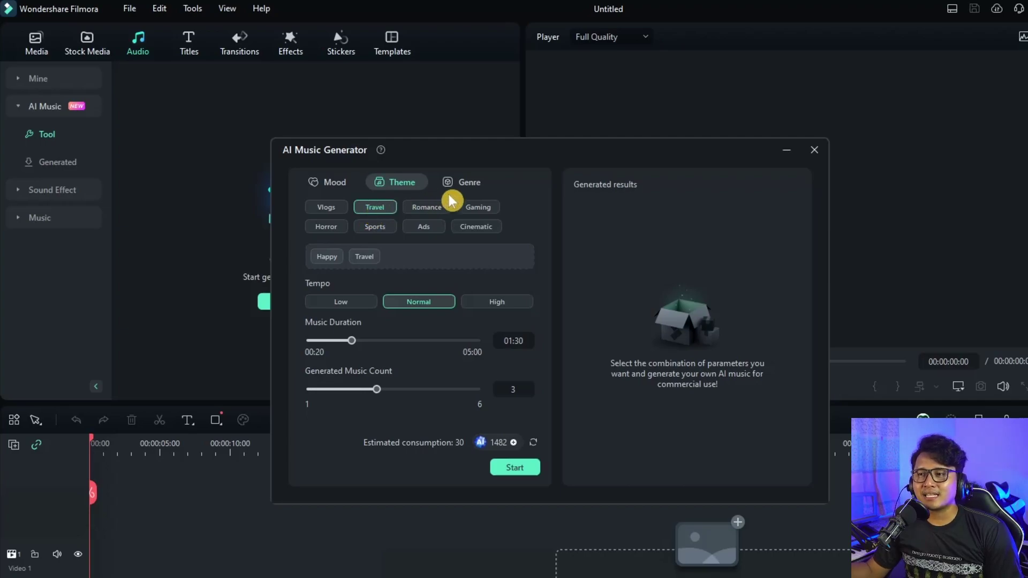
pyautogui.click(468, 190)
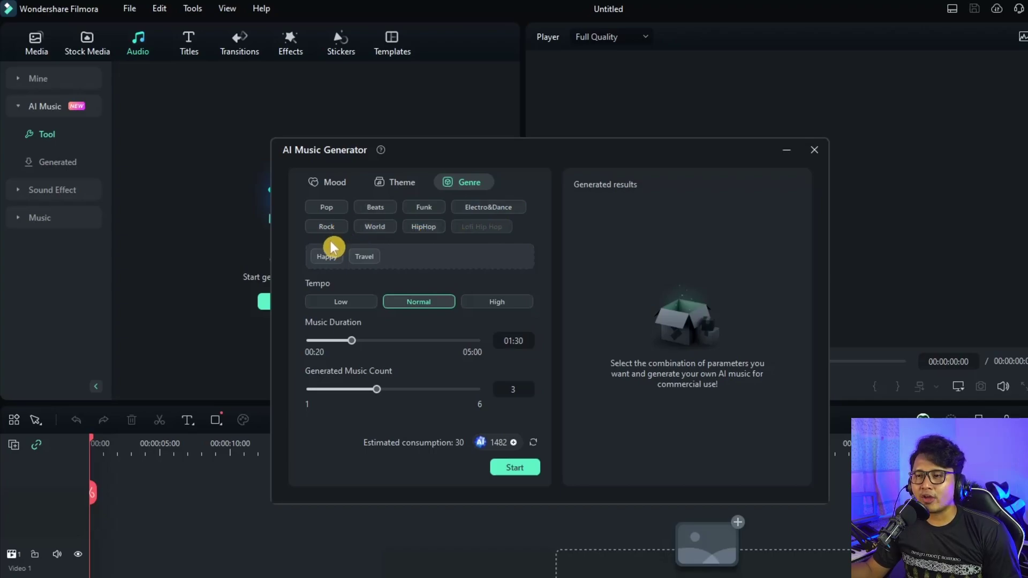
pyautogui.click(330, 208)
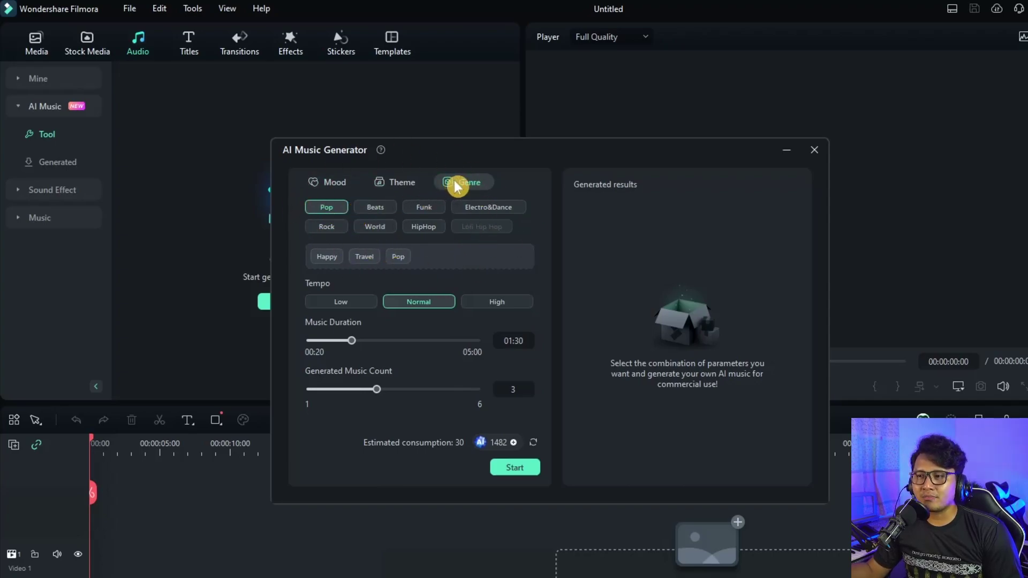
# Remove the Pop and Travel tags from the chosen parameters and add the Travel theme and Pop genre again
pyautogui.click(412, 256)
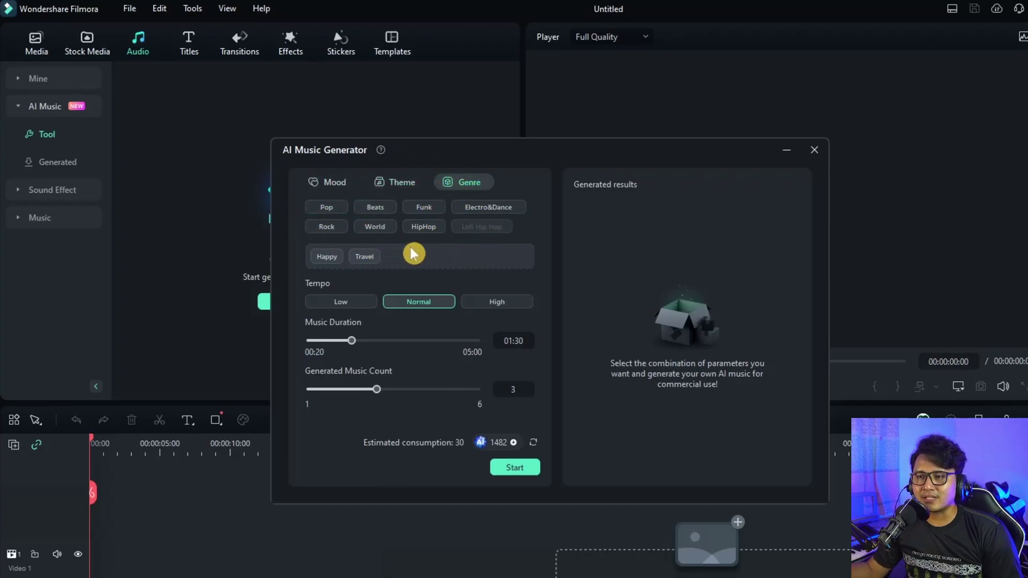
pyautogui.click(383, 253)
pyautogui.click(332, 184)
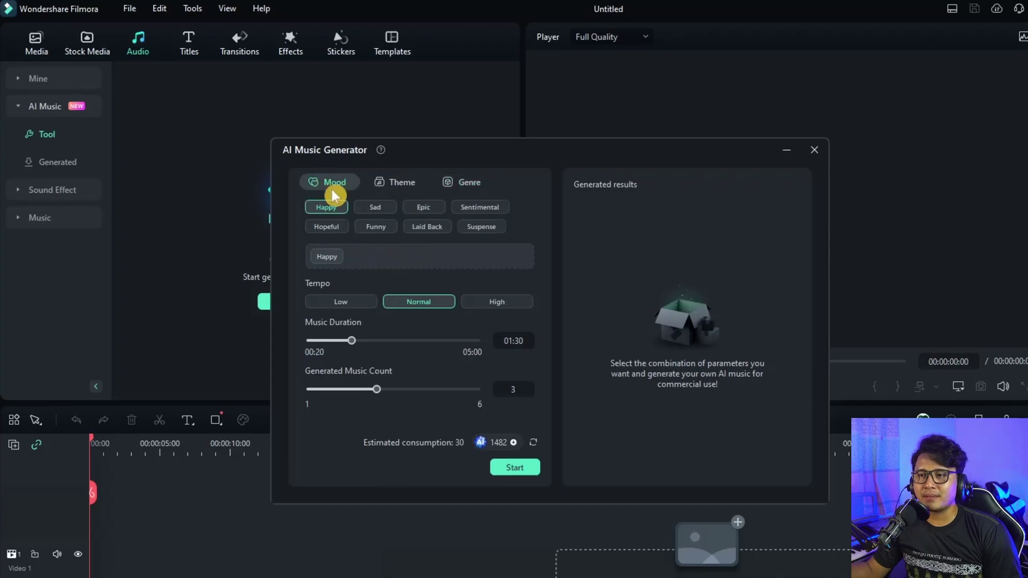
pyautogui.click(396, 187)
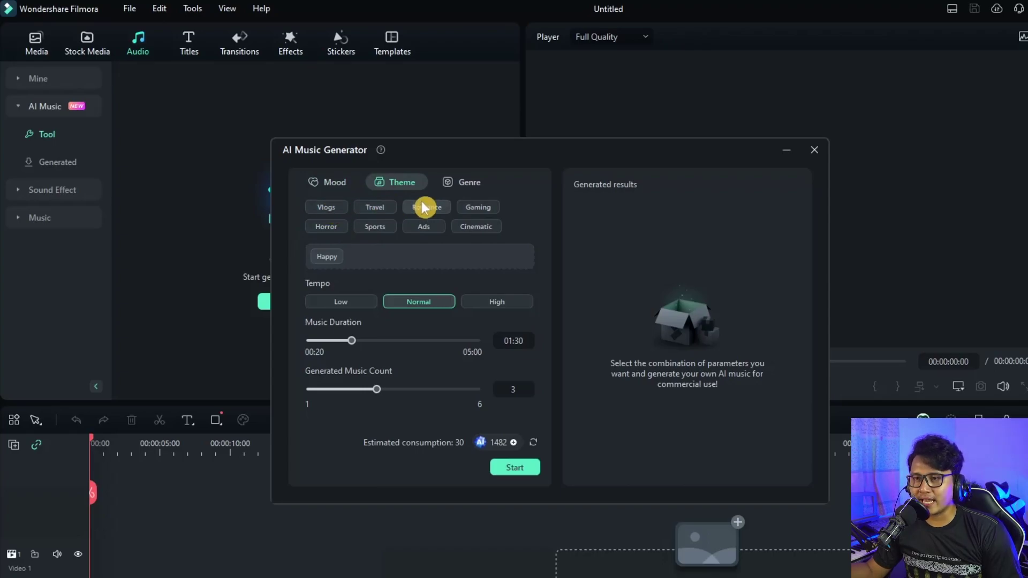
pyautogui.click(377, 212)
pyautogui.click(468, 183)
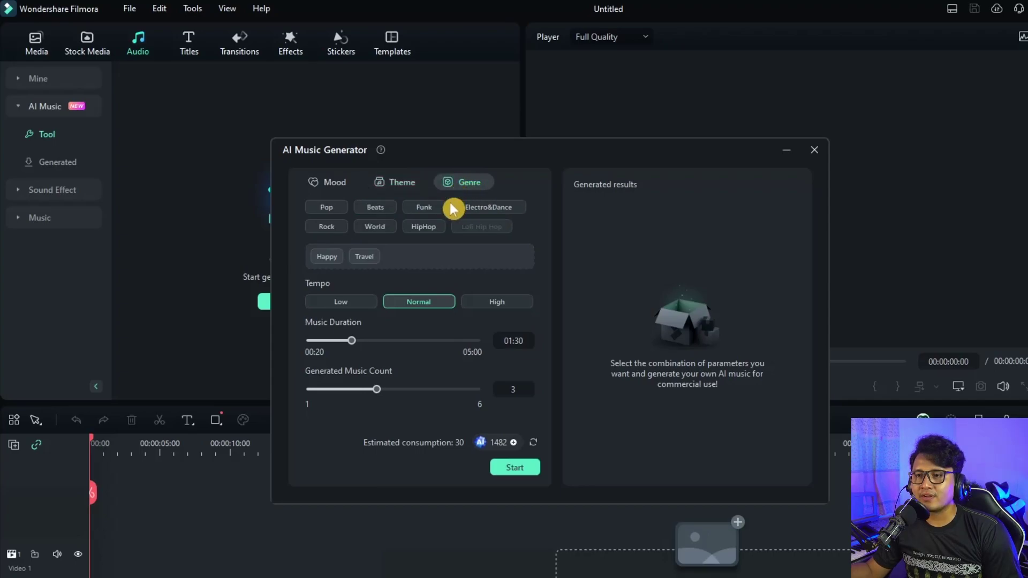
pyautogui.click(339, 209)
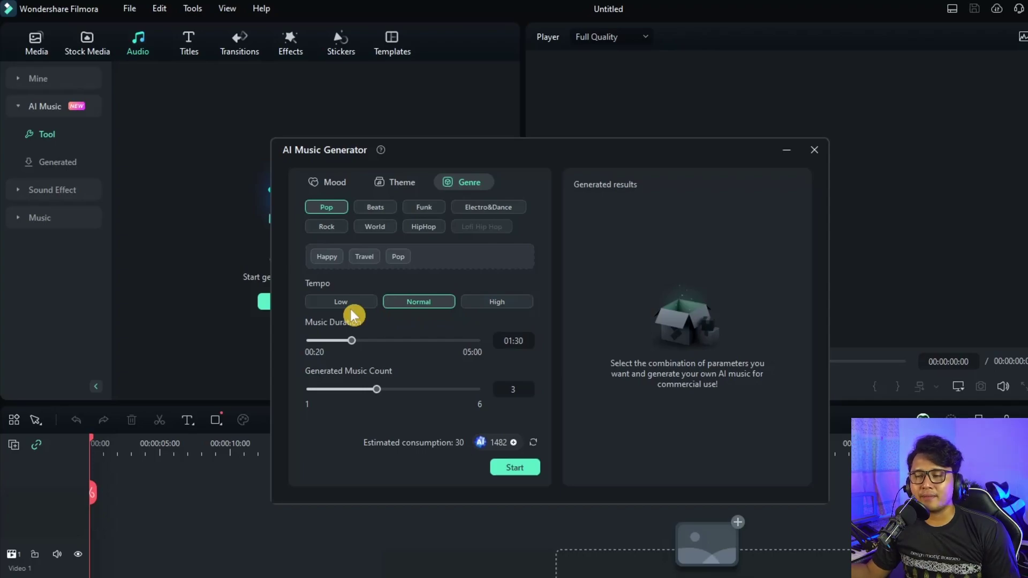
# Set the music duration to 02:00 and the generated music count to 5
pyautogui.moveTo(353, 342); pyautogui.dragTo(475, 348)
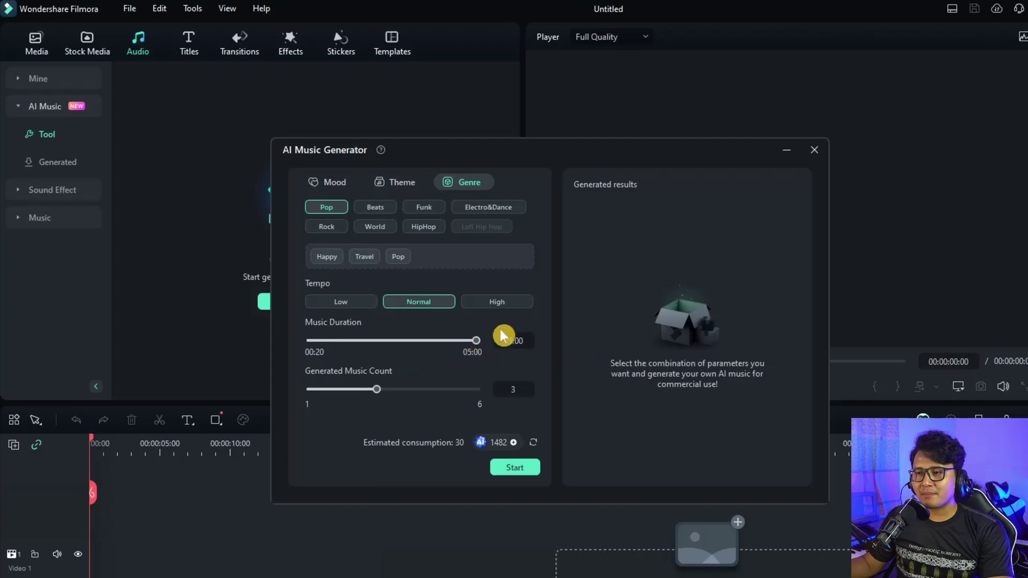
pyautogui.moveTo(478, 346); pyautogui.dragTo(371, 354)
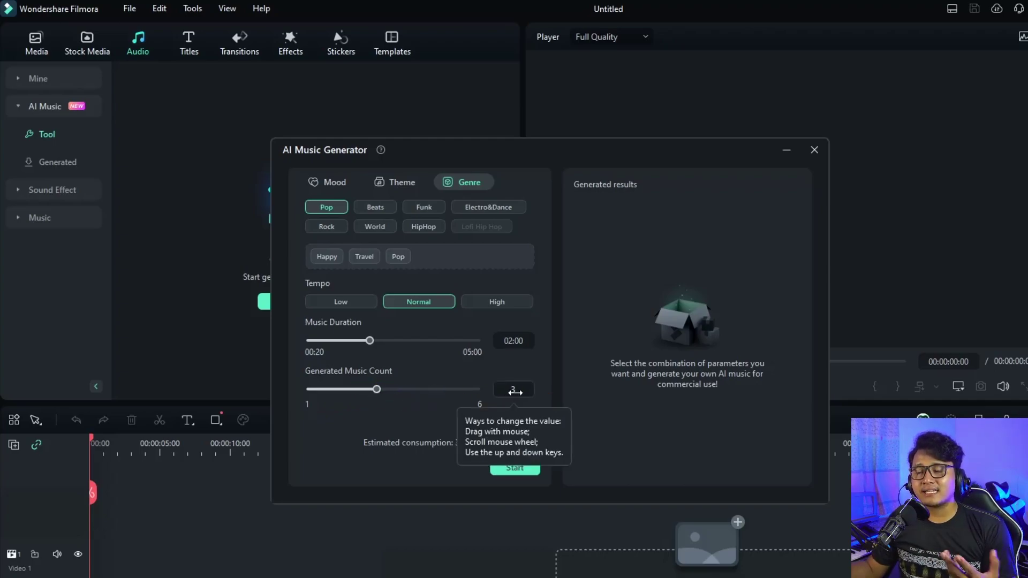
pyautogui.moveTo(377, 389); pyautogui.dragTo(456, 414)
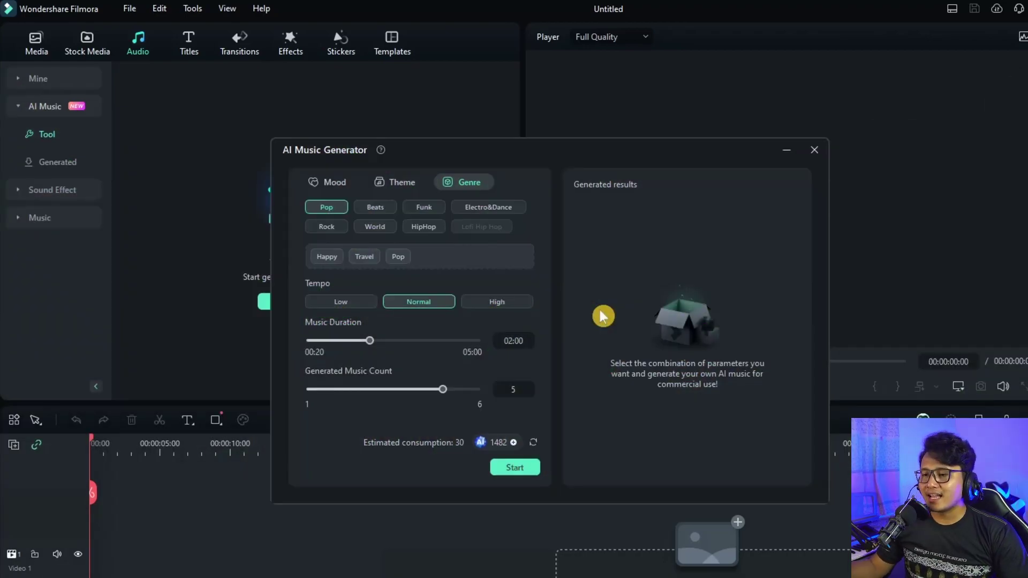
# Generate the music with the chosen parameters and look over the list of resulting tracks
pyautogui.click(525, 473)
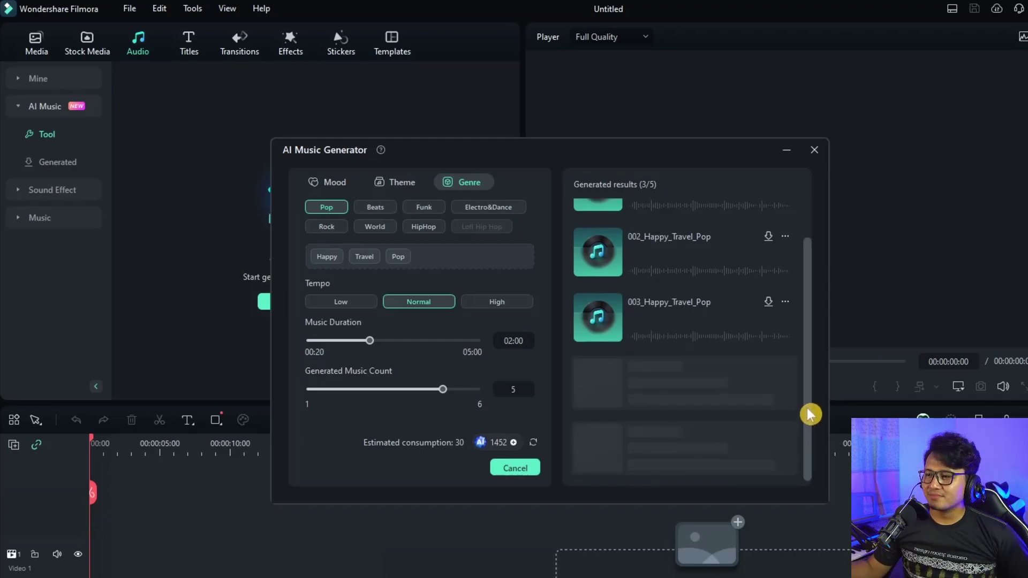
pyautogui.scroll(-1, 714, 412)
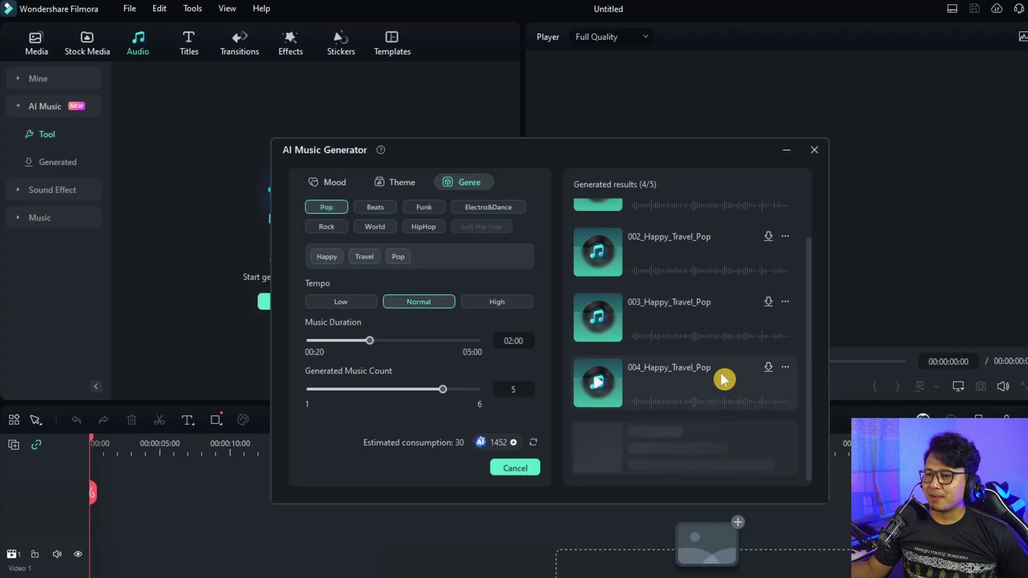
pyautogui.moveTo(813, 442)
pyautogui.mouseDown()
pyautogui.moveTo(815, 351)
pyautogui.moveTo(824, 455)
pyautogui.mouseUp()
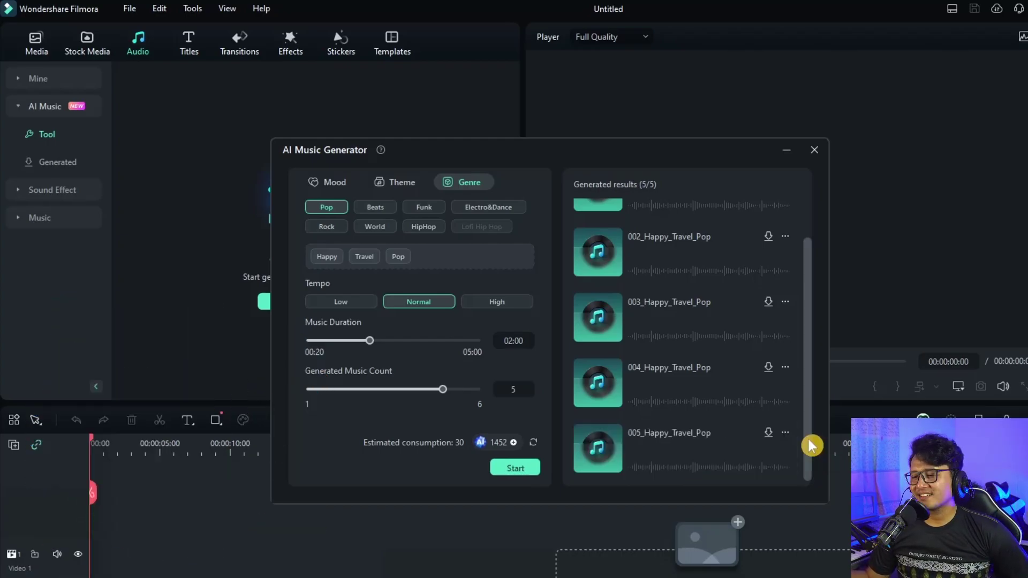
pyautogui.moveTo(813, 446); pyautogui.dragTo(825, 351)
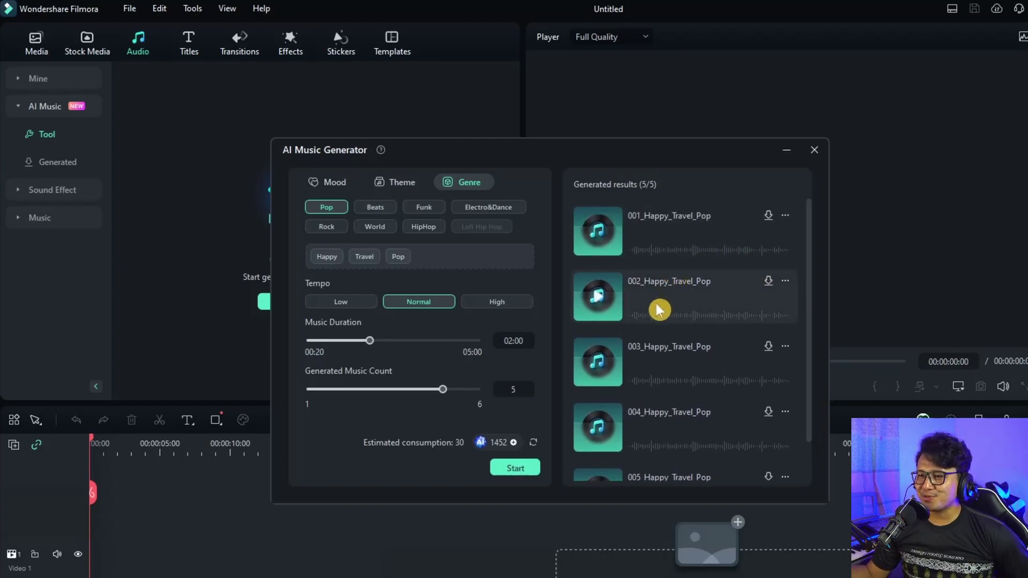
pyautogui.scroll(-1, 641, 482)
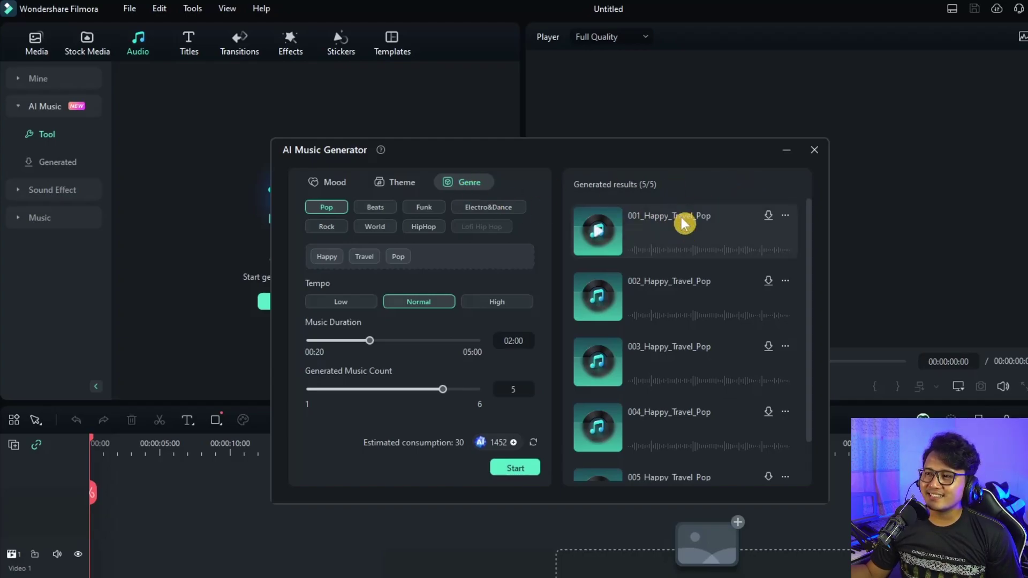
# Preview 001_Happy_Travel_Pop, sampling its middle, its later part and its opening
pyautogui.click(597, 238)
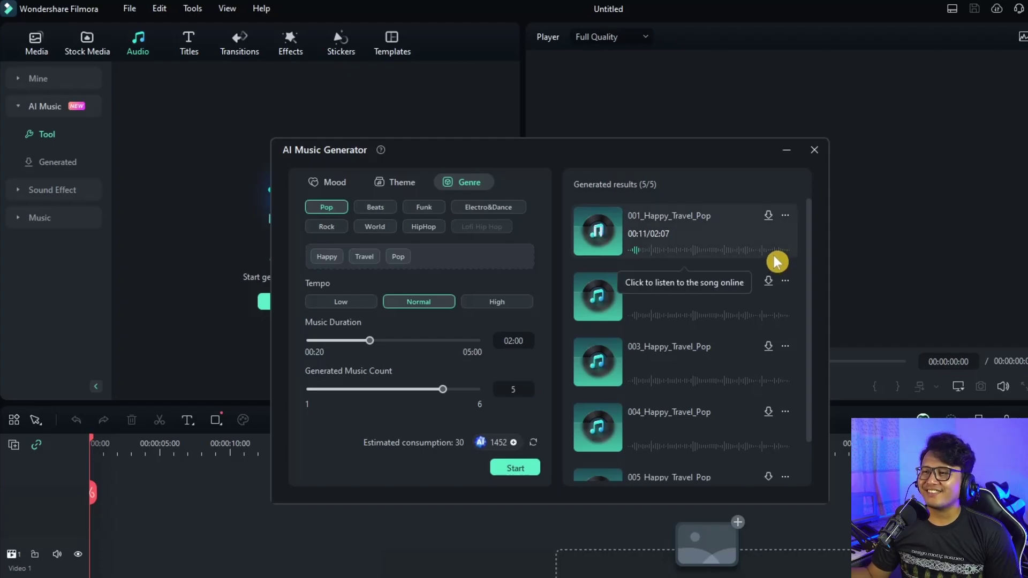
pyautogui.click(691, 250)
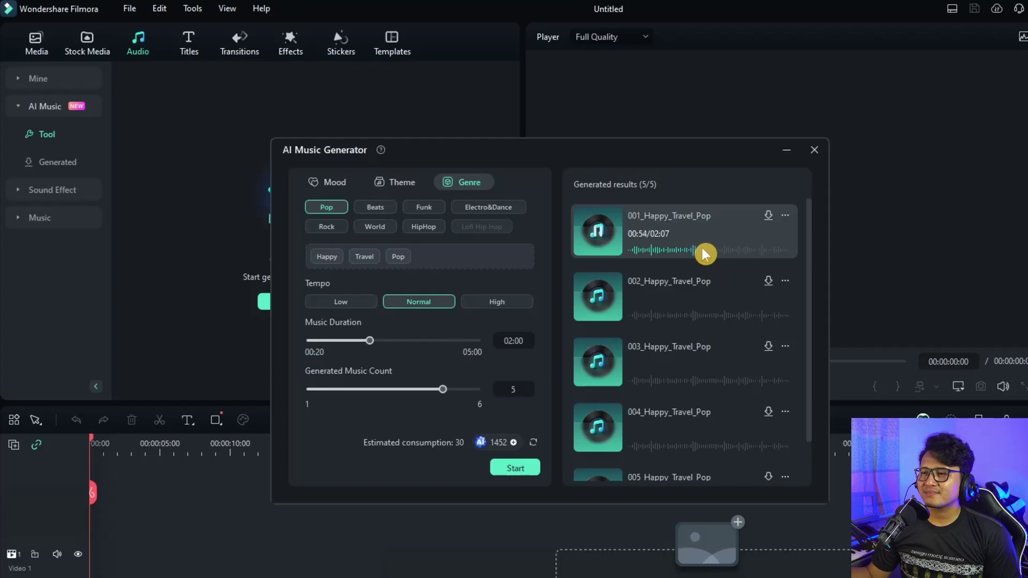
pyautogui.click(751, 249)
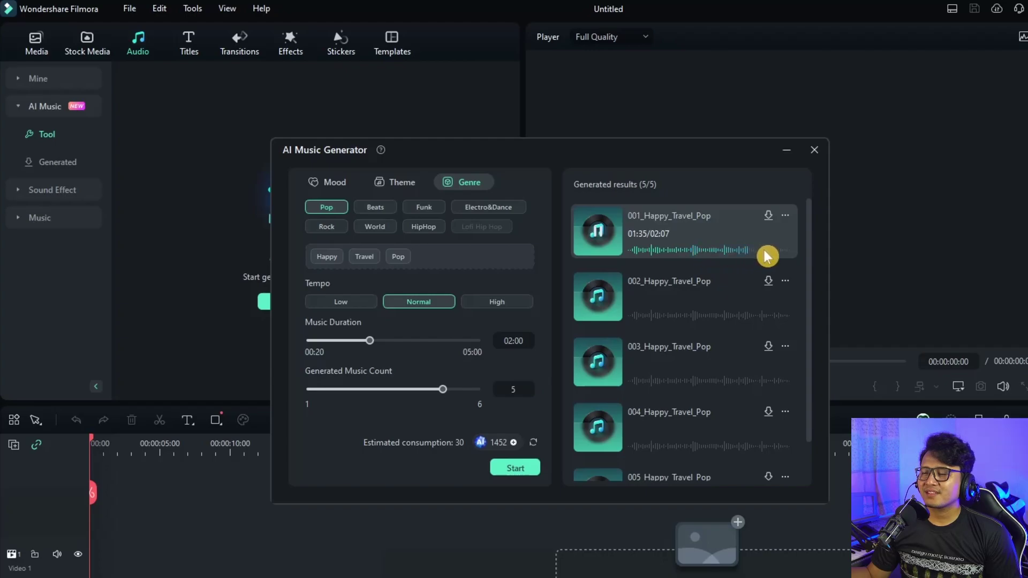
pyautogui.click(641, 251)
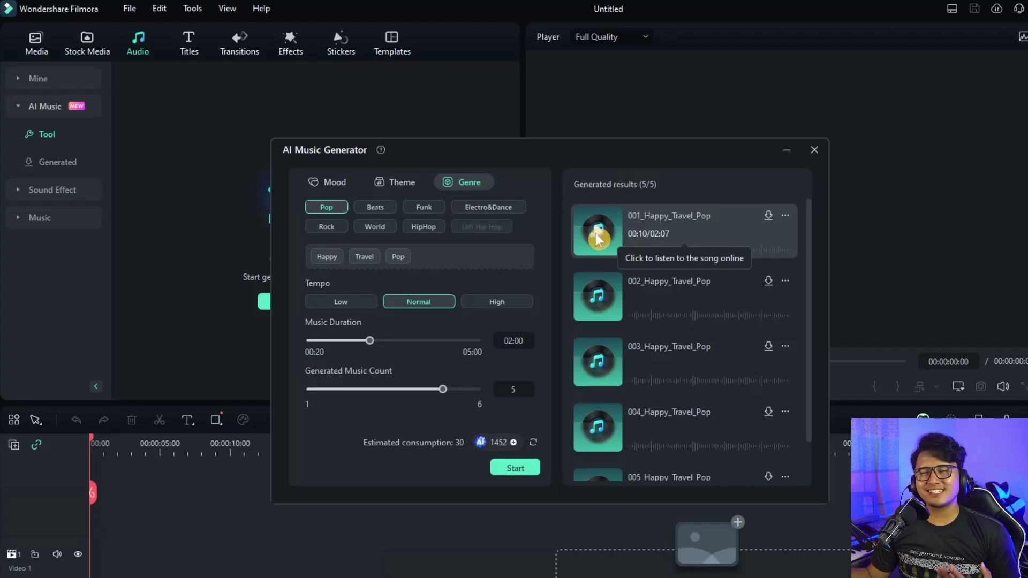
# Preview the tracks 002_Happy_Travel_Pop, 003_Happy_Travel_Pop and 004_Happy_Travel_Pop
pyautogui.click(598, 297)
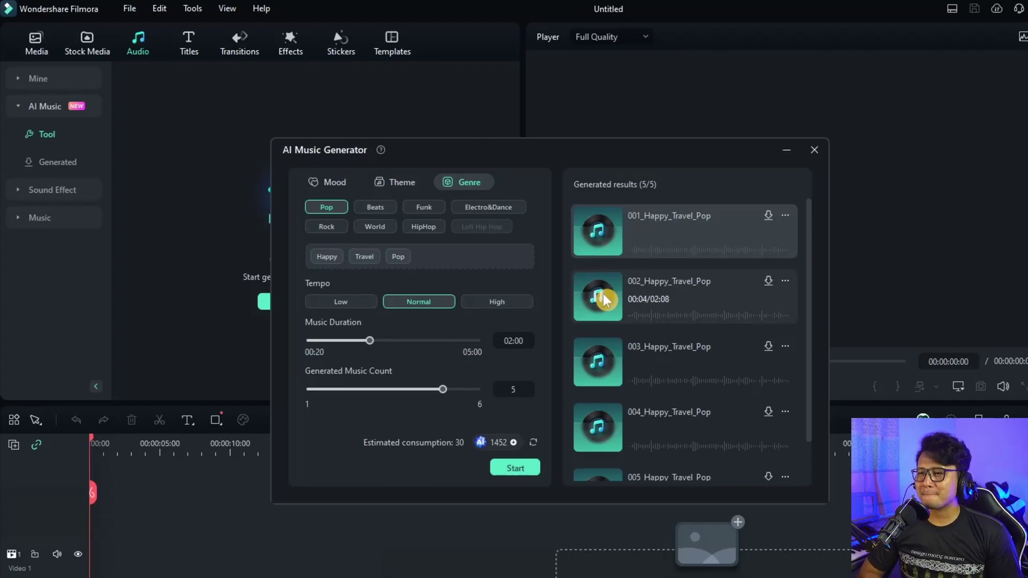
pyautogui.click(690, 316)
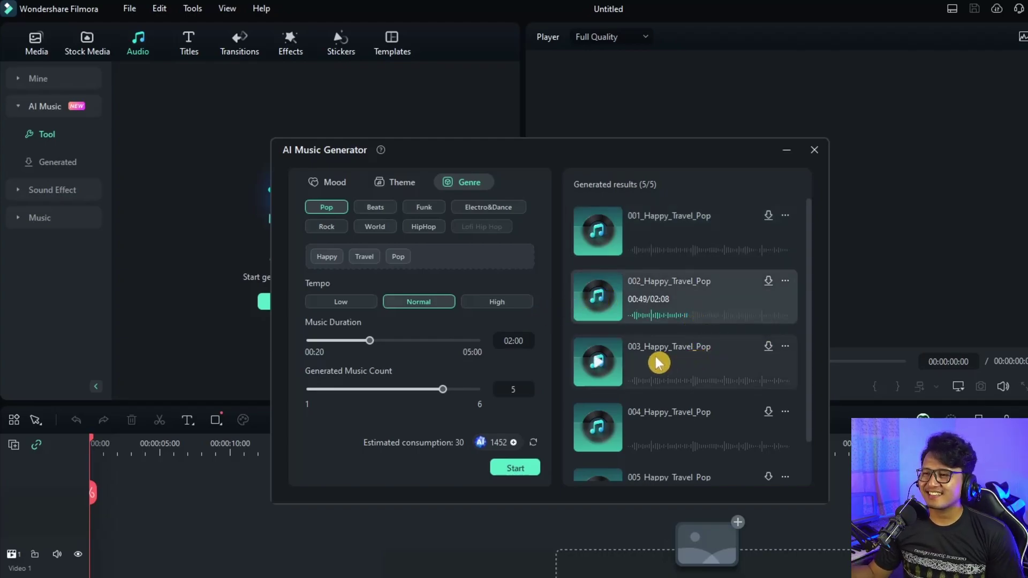
pyautogui.click(598, 370)
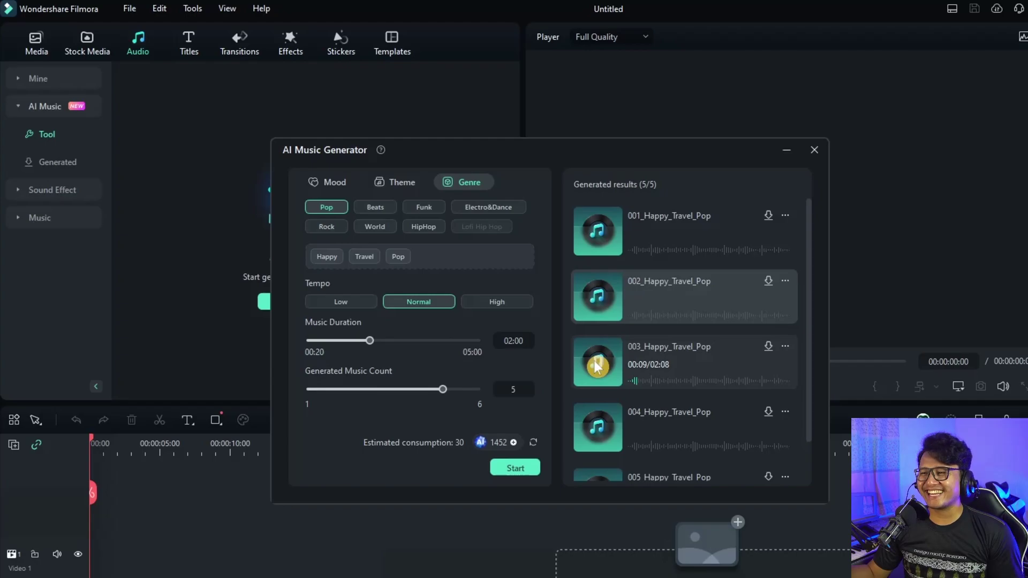
pyautogui.click(598, 367)
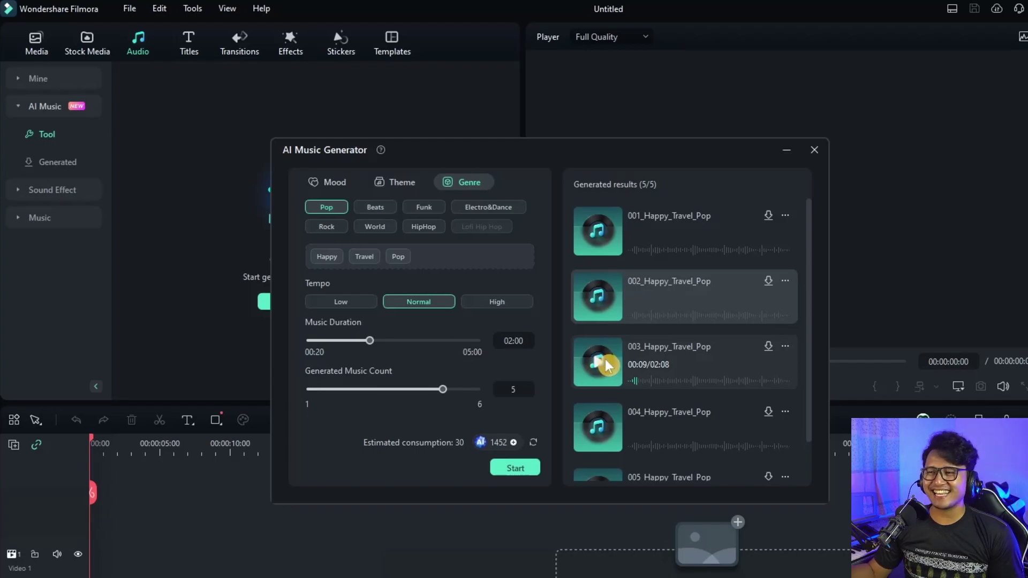
pyautogui.click(598, 433)
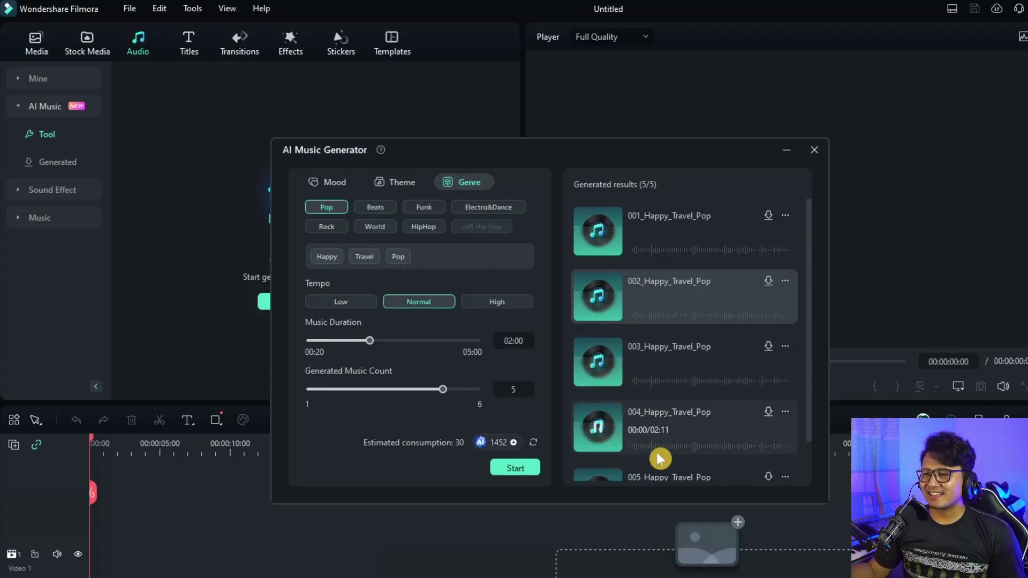
pyautogui.scroll(-1, 652, 450)
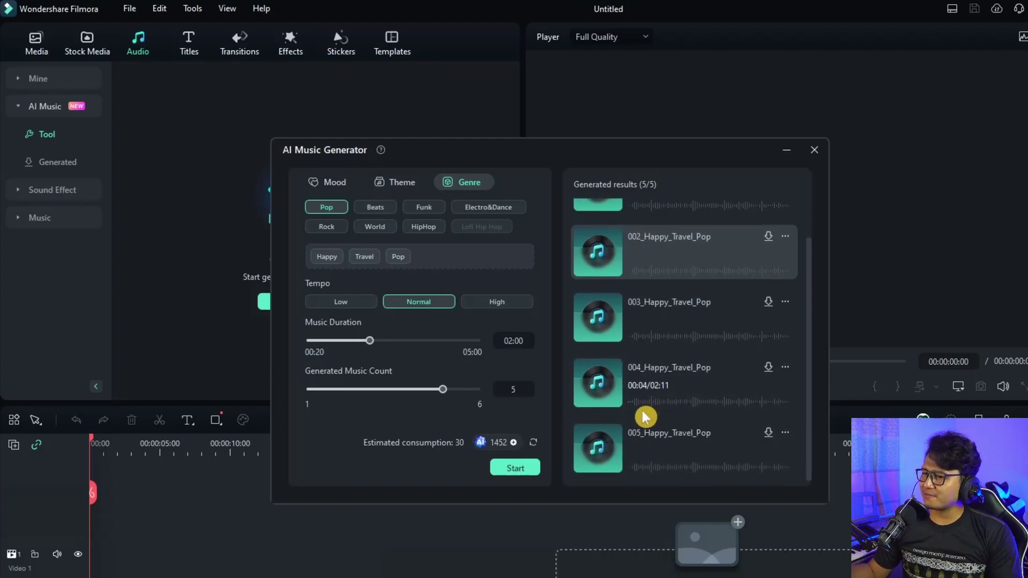
# Preview 004_Happy_Travel_Pop and 005_Happy_Travel_Pop, sampling the latter's opening and a point near its middle
pyautogui.click(649, 406)
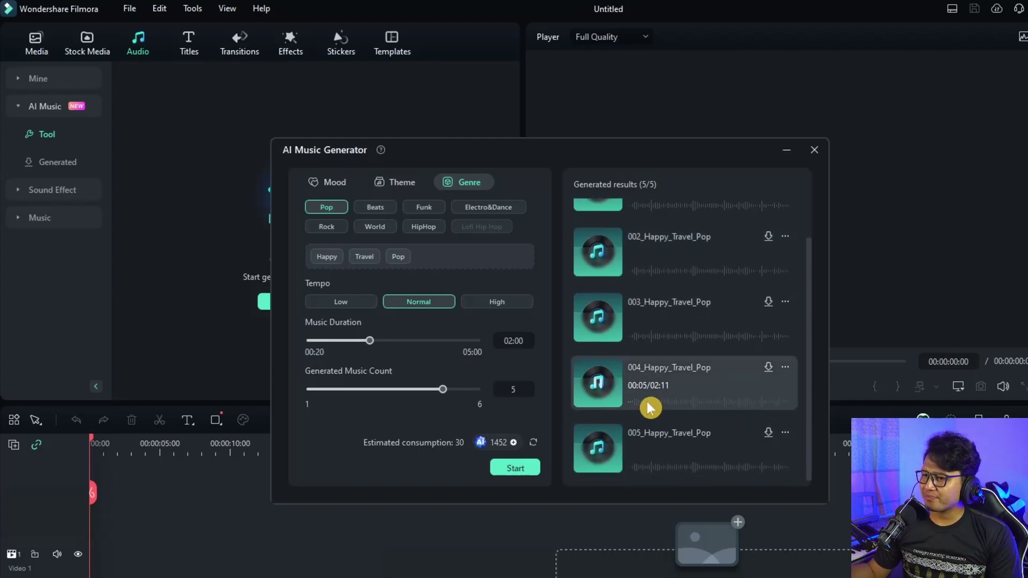
pyautogui.click(600, 452)
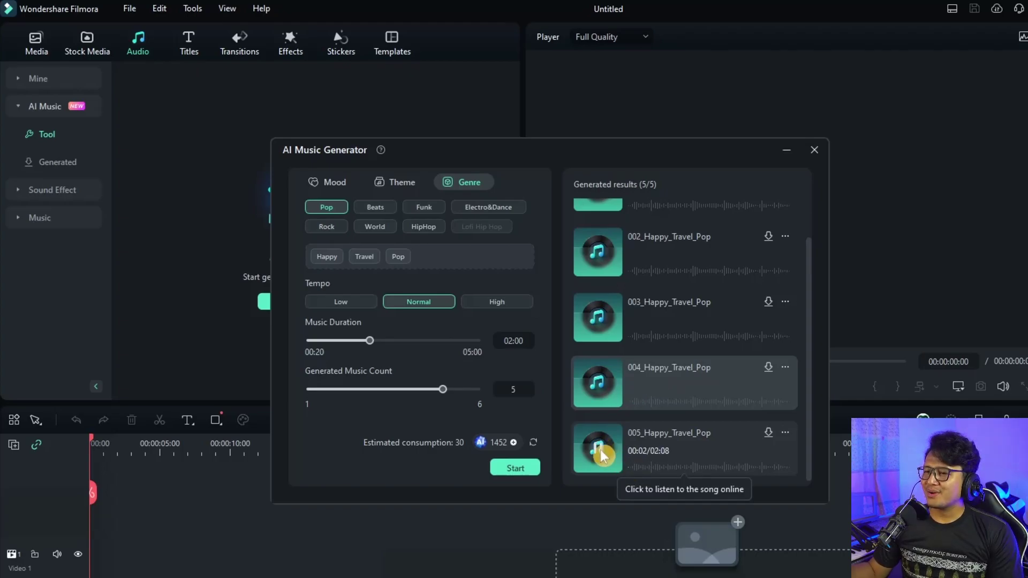
pyautogui.click(694, 467)
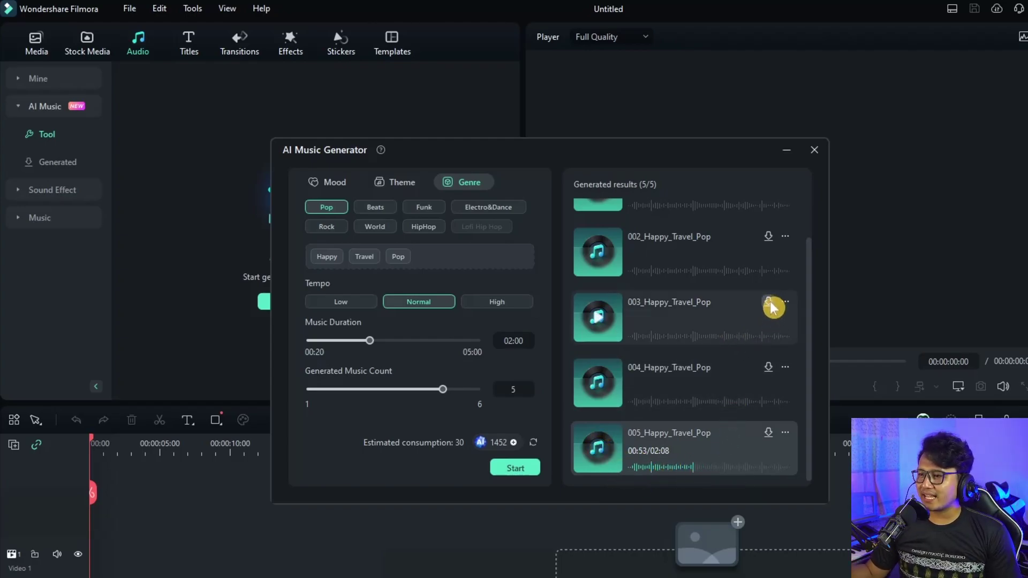
# Download all five Happy_Travel_Pop tracks and close the AI Music Generator
pyautogui.scroll(1, 680, 386)
pyautogui.scroll(-1, 693, 368)
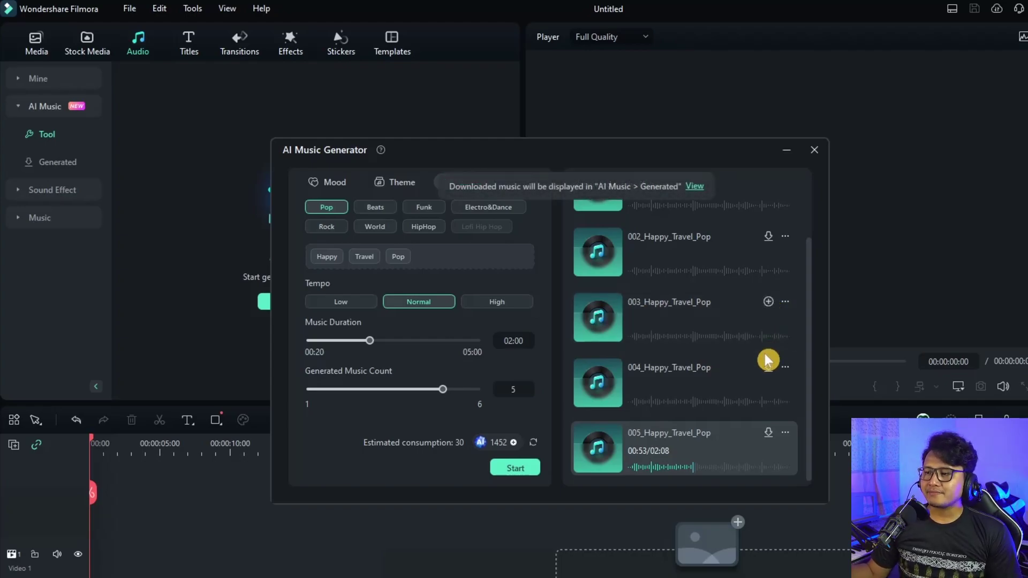
pyautogui.click(769, 368)
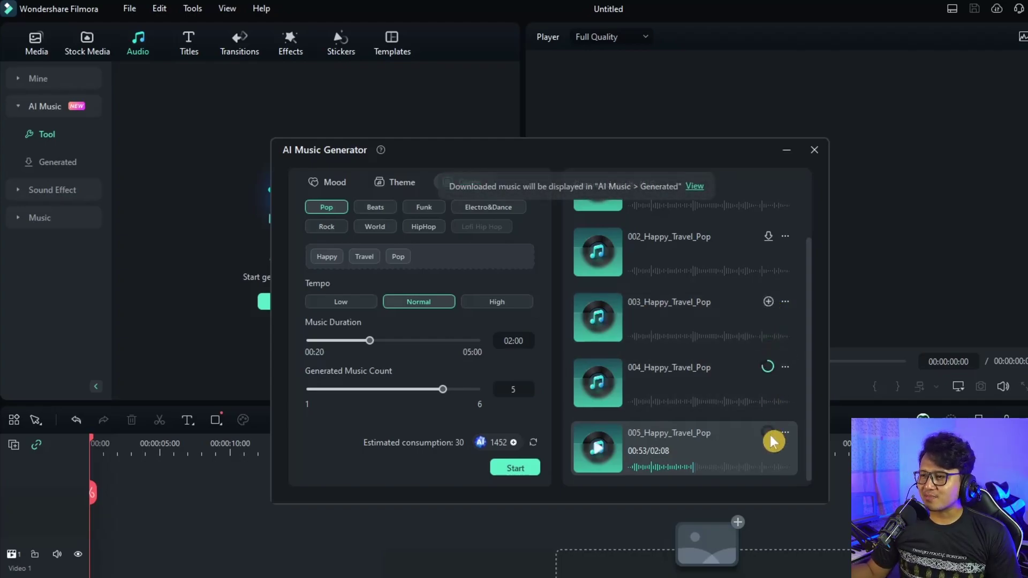
pyautogui.click(769, 434)
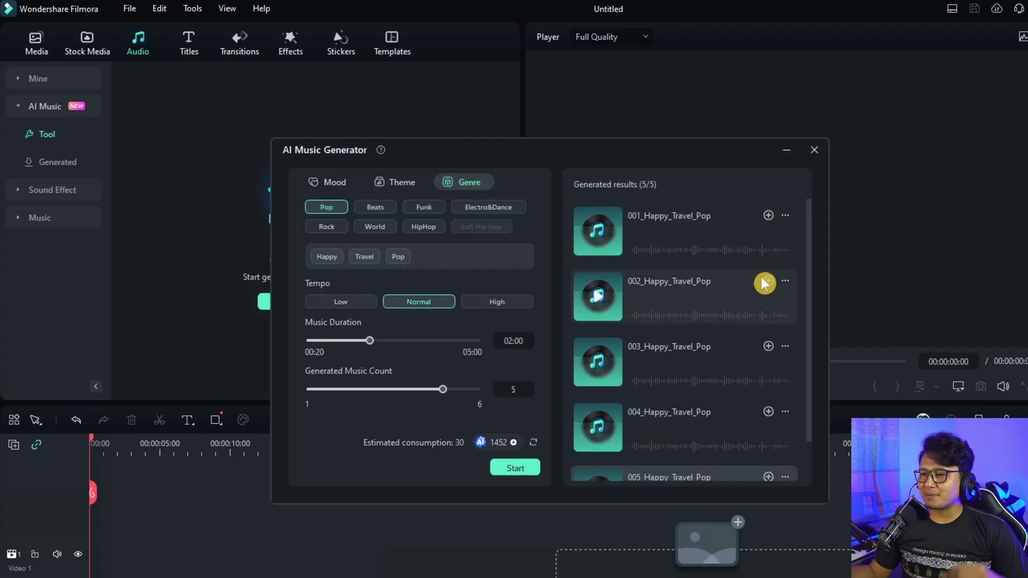
pyautogui.click(816, 152)
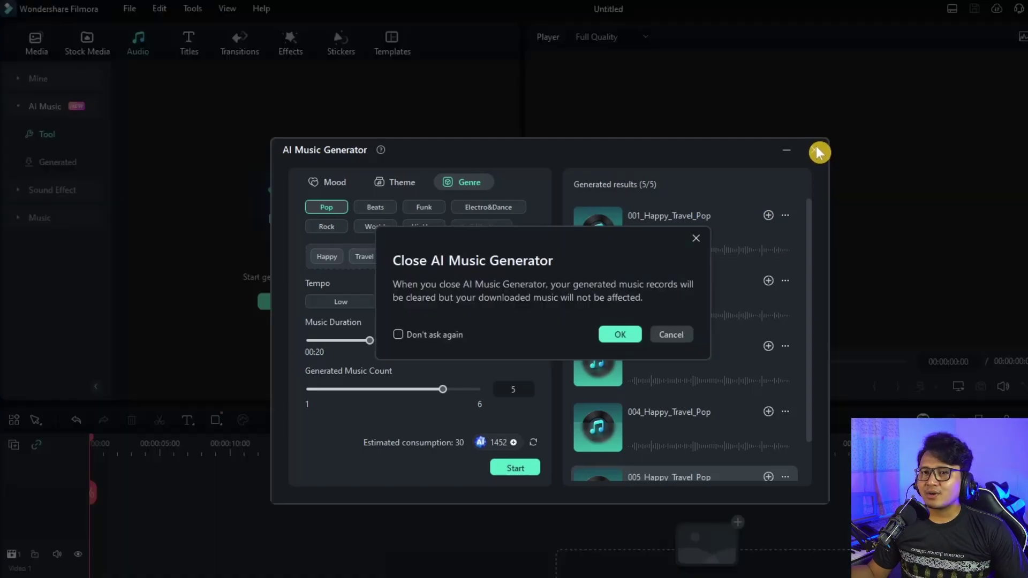
pyautogui.click(620, 337)
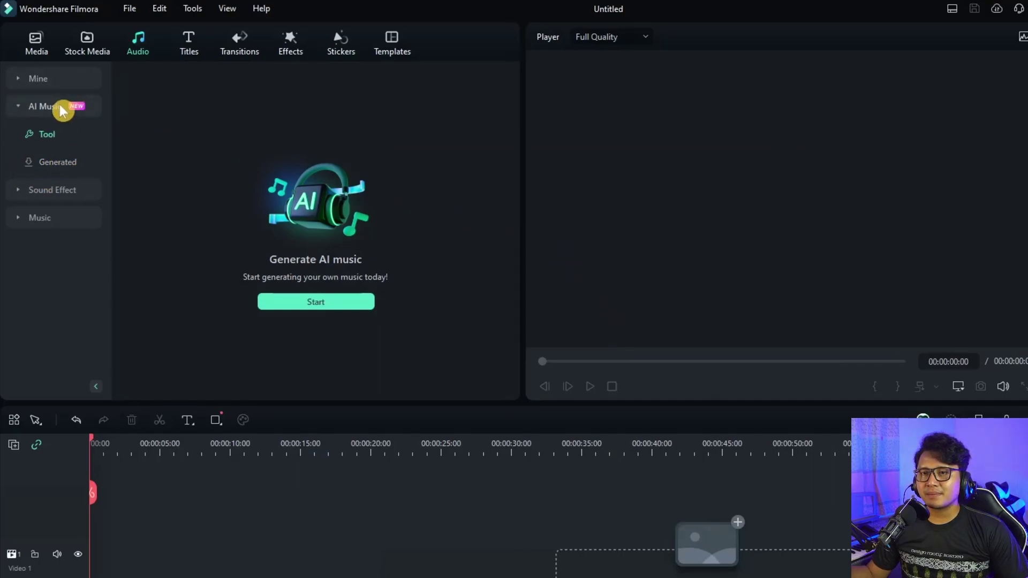
# Open the list of generated AI music and preview 003_Happy_Travel_Pop
pyautogui.click(31, 112)
pyautogui.click(28, 112)
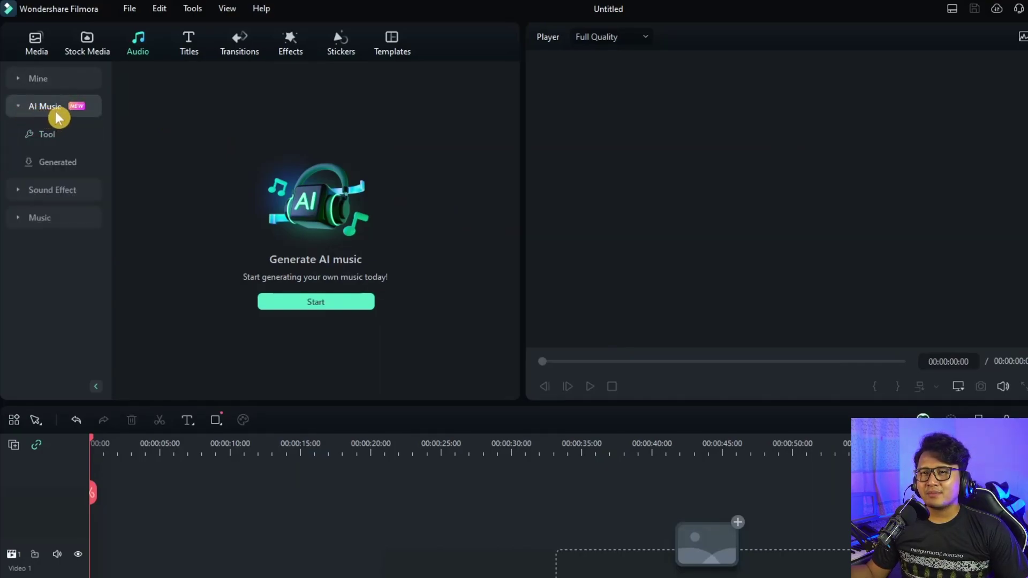
pyautogui.click(58, 162)
pyautogui.click(259, 180)
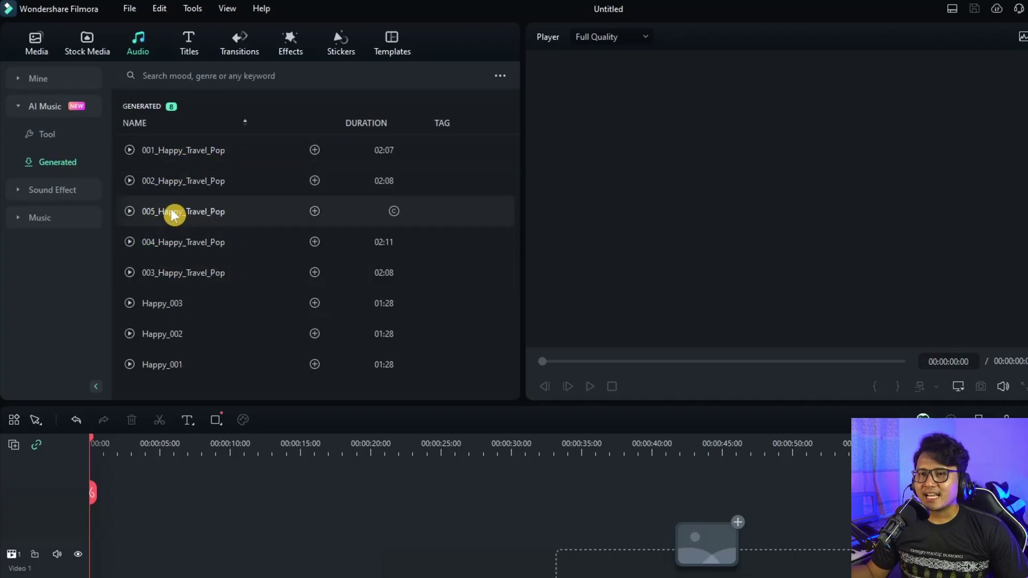
pyautogui.click(179, 275)
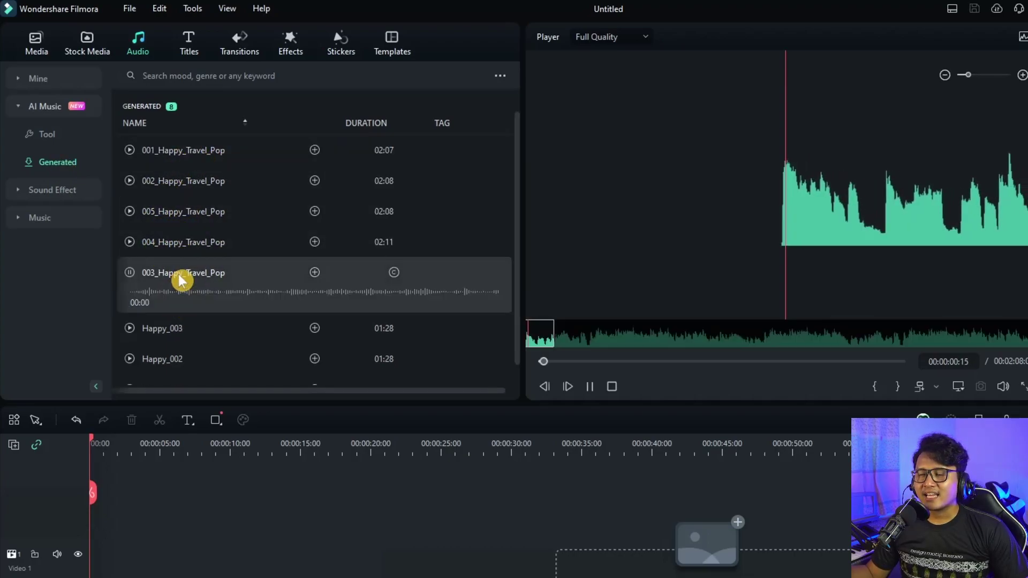
pyautogui.click(140, 274)
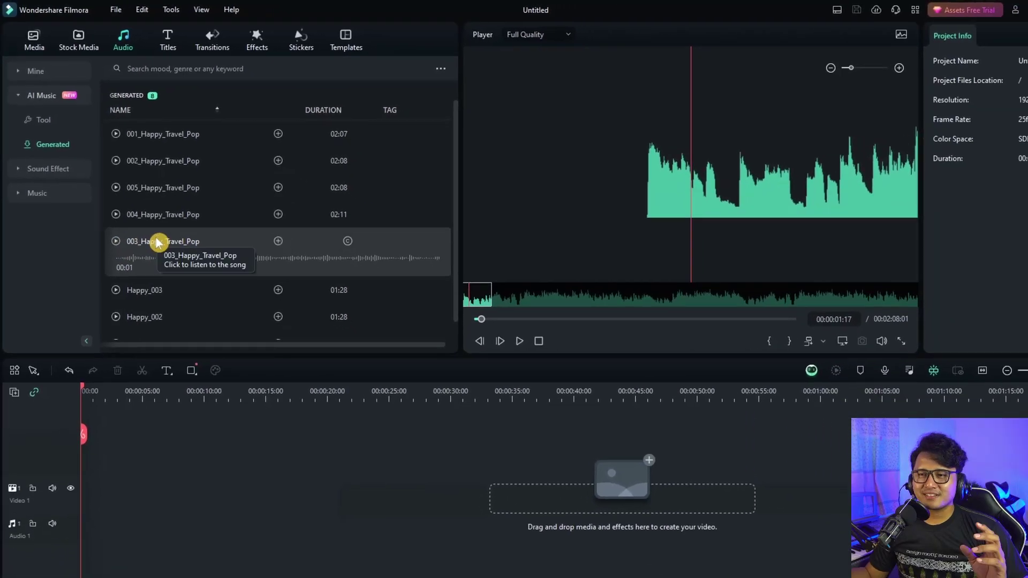
# Place 003_Happy_Travel_Pop at the start of the Audio 1 track and play its opening and the part from about 15 seconds
pyautogui.moveTo(131, 220); pyautogui.dragTo(80, 461)
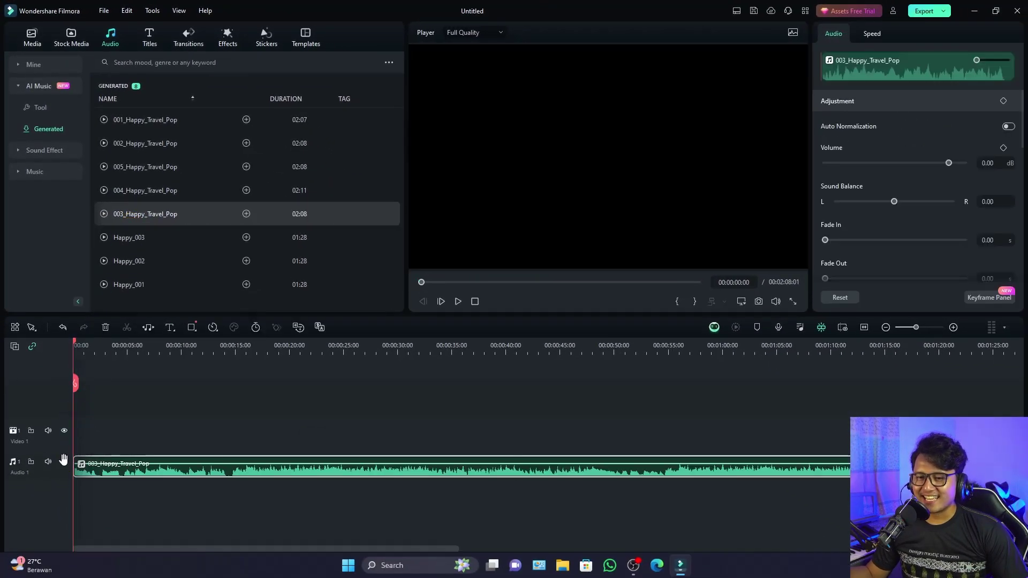
pyautogui.press('space')
pyautogui.click(188, 368)
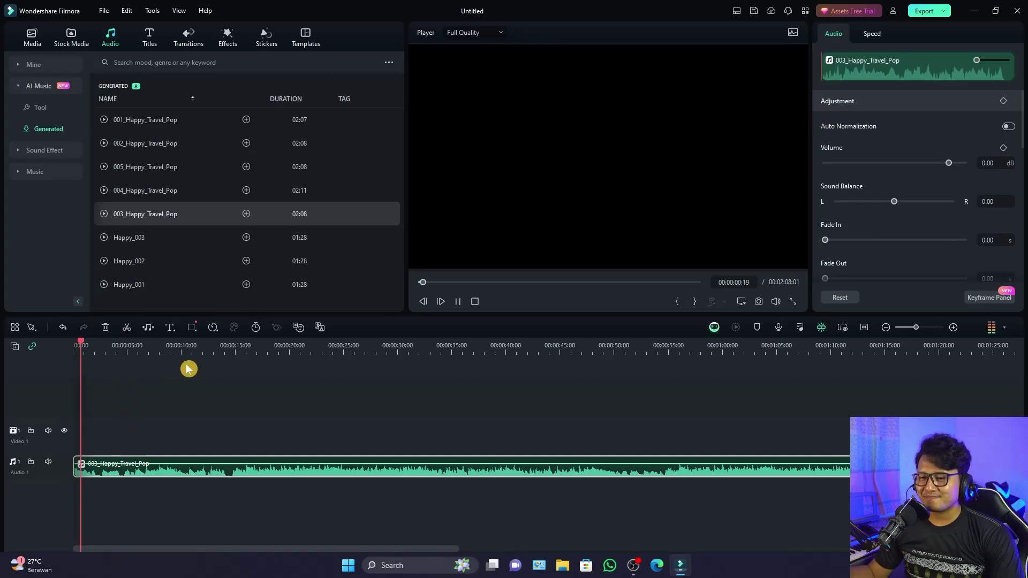
pyautogui.click(234, 361)
pyautogui.click(233, 351)
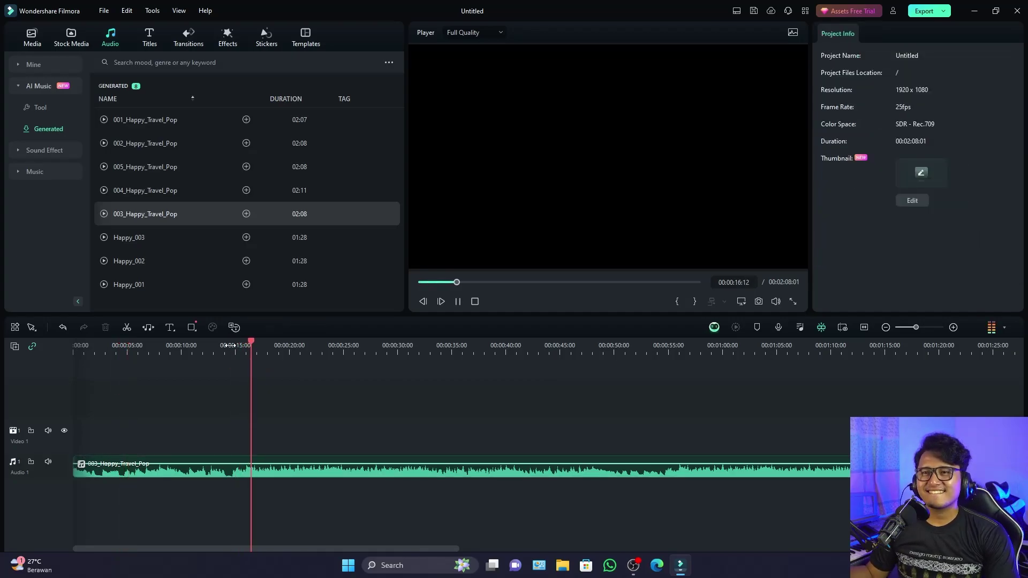
# Add the downloaded stock clip Beach to the Video 1 track at about 17 seconds and play it with the music
pyautogui.click(68, 38)
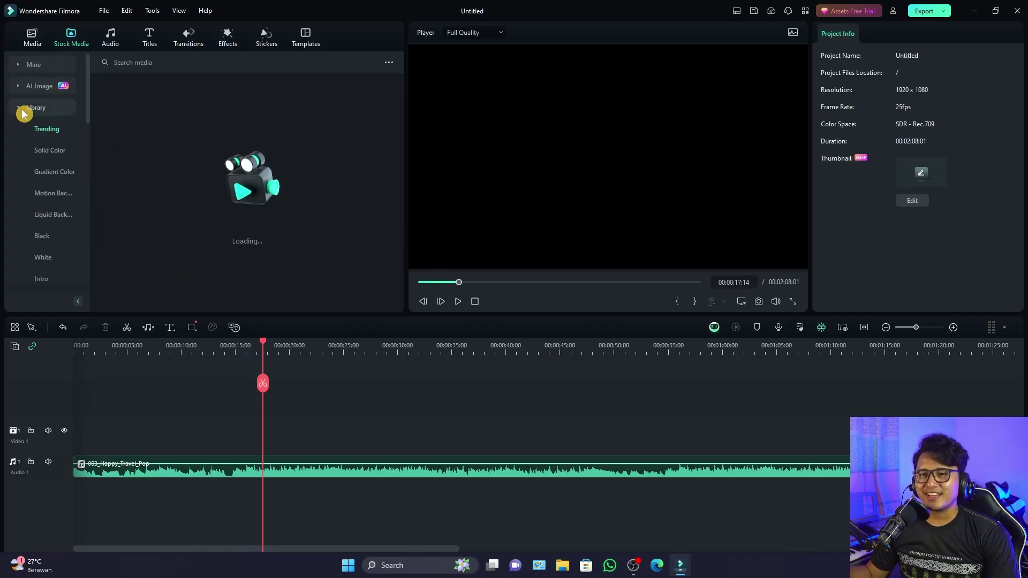
pyautogui.moveTo(238, 150); pyautogui.dragTo(284, 436)
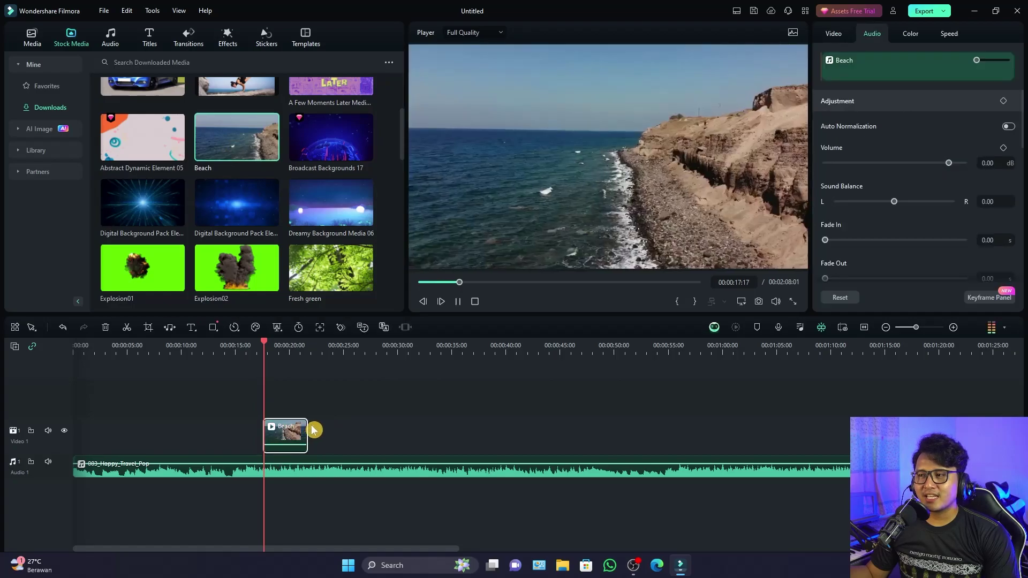
pyautogui.press('space')
# Append the stock clips Lake Ashi scenery and Lake Kawaguchiko in spring after Beach, matching the project settings to 1920 x 1080 29.97fps
pyautogui.scroll(-3, 307, 234)
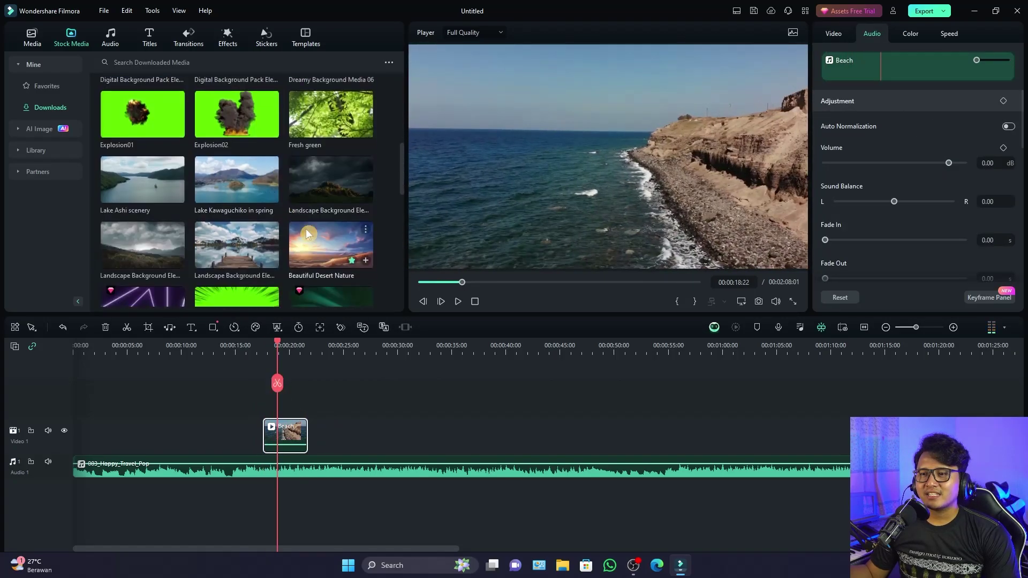
pyautogui.moveTo(160, 182); pyautogui.dragTo(336, 436)
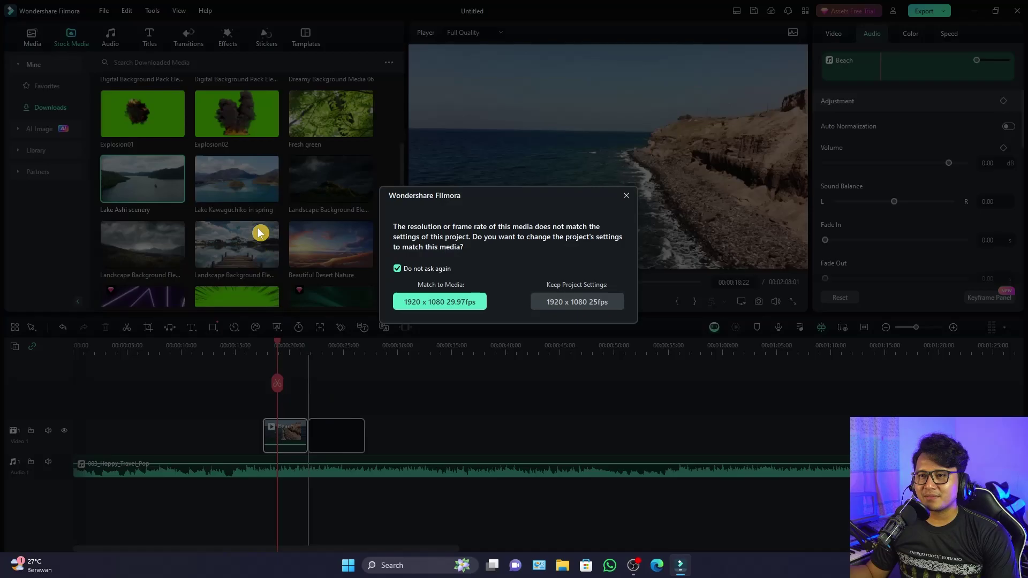
pyautogui.click(407, 301)
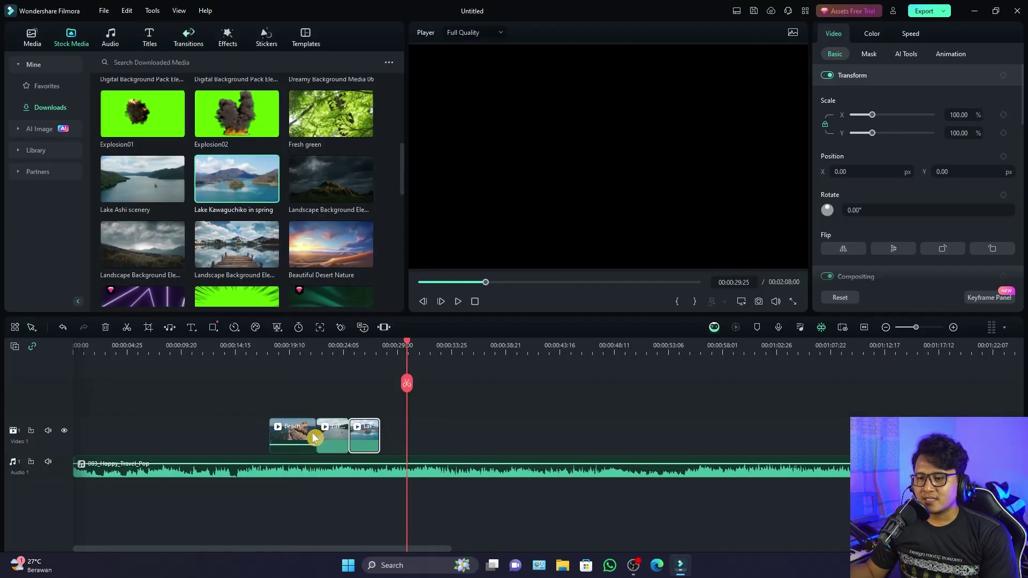
# Add transitions between the three clips, using Cinematic Transition 03 between the two lake clips, and play the sequence with the music
pyautogui.click(188, 37)
pyautogui.hotkey('ctrl', 't')
pyautogui.click(264, 349)
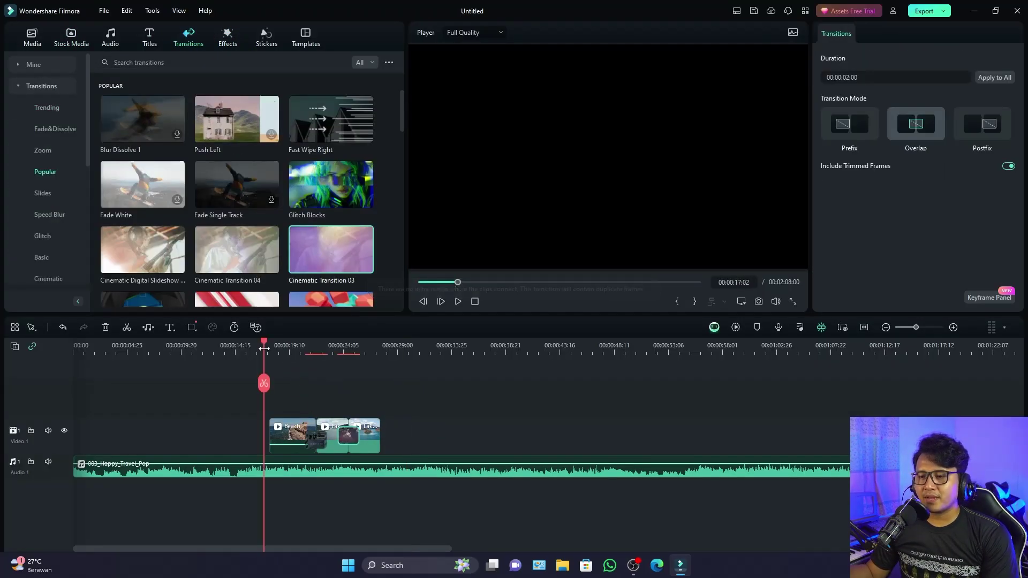
pyautogui.press('space')
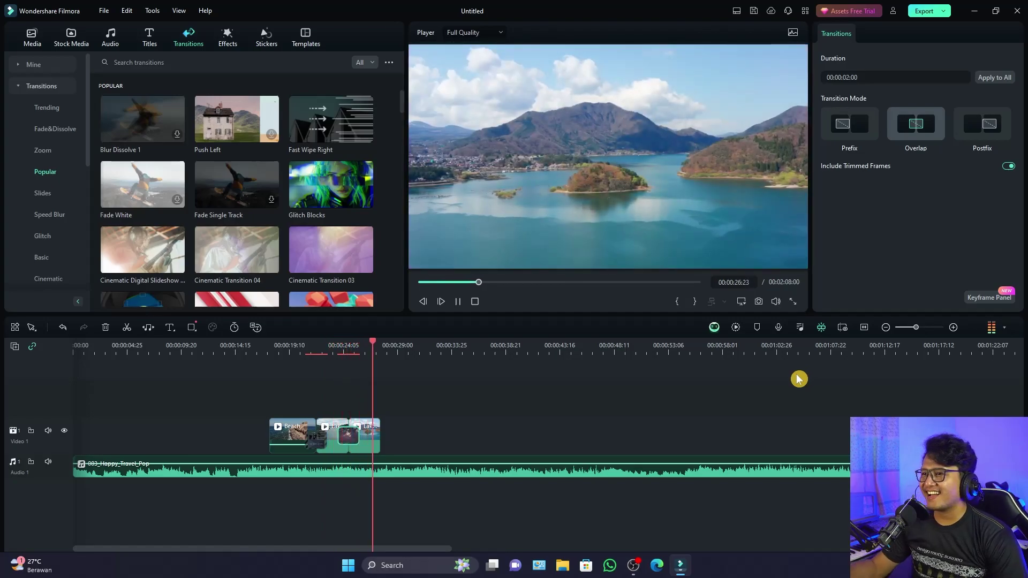
pyautogui.press('space')
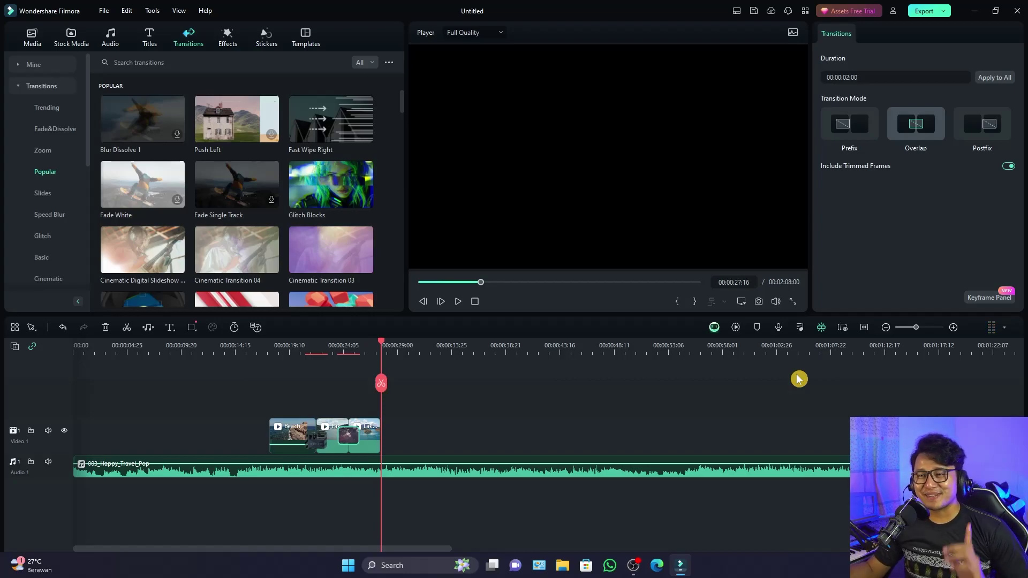